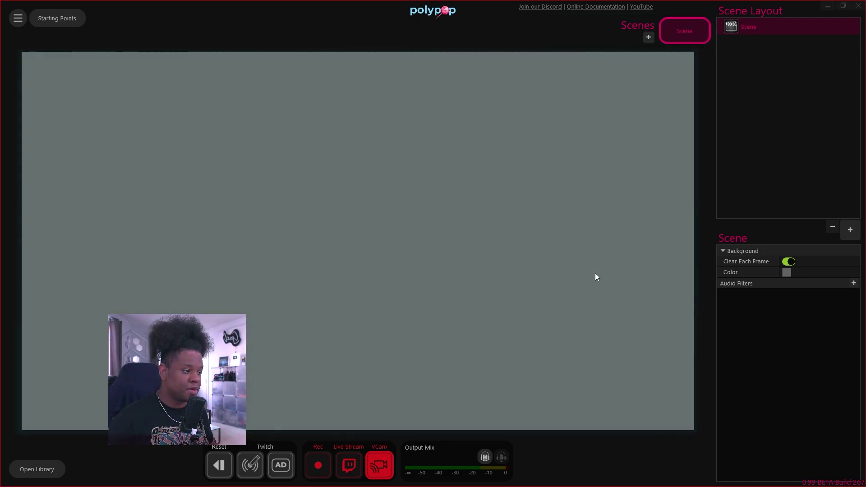
# Set the scene's background color to black
pyautogui.click(788, 275)
pyautogui.moveTo(655, 354); pyautogui.dragTo(650, 391)
pyautogui.click(757, 436)
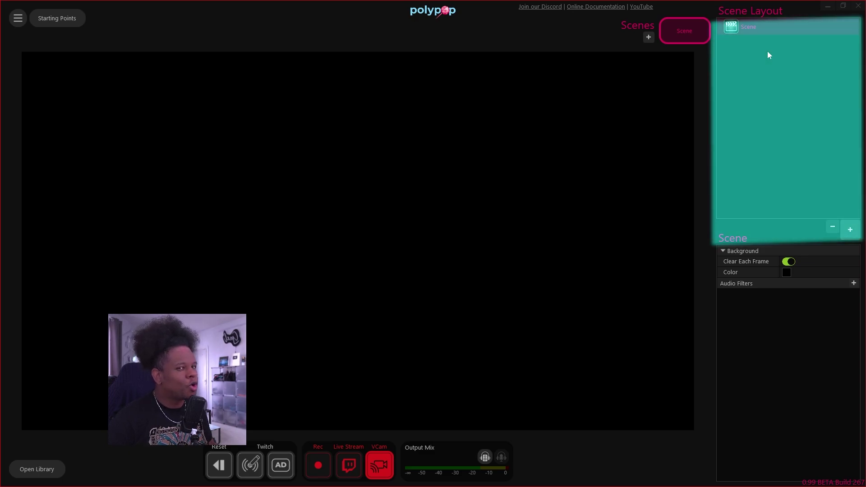
pyautogui.click(768, 52)
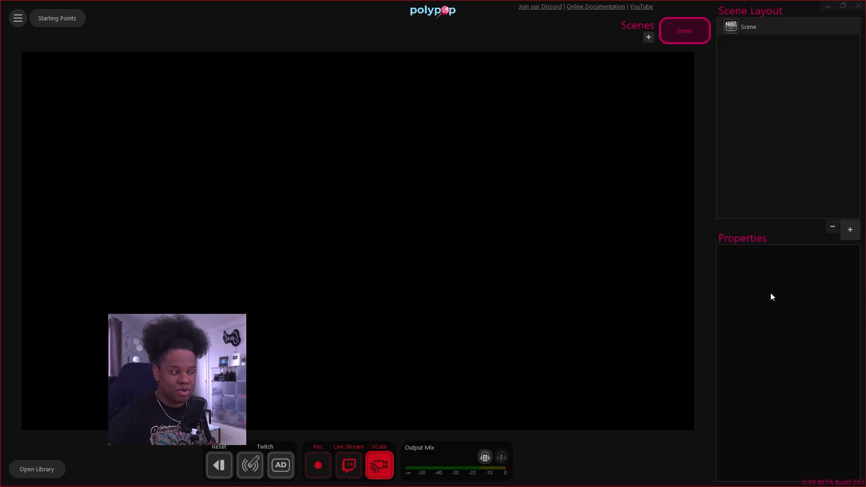
pyautogui.click(785, 28)
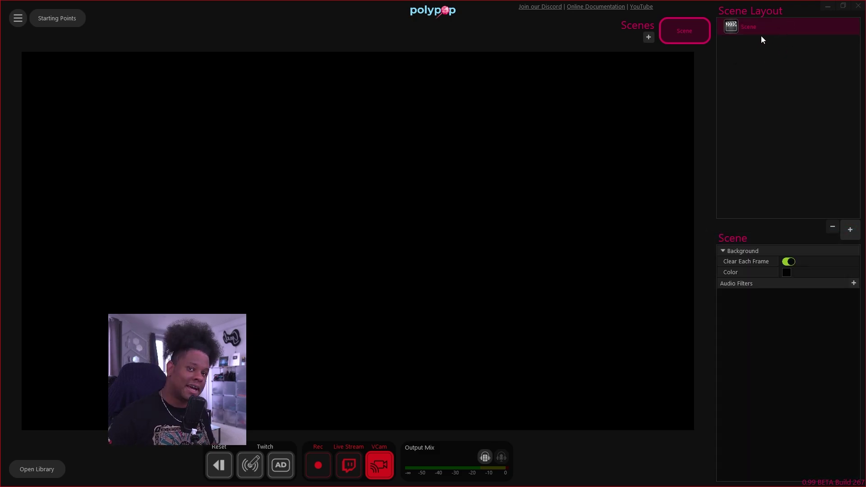
pyautogui.click(761, 75)
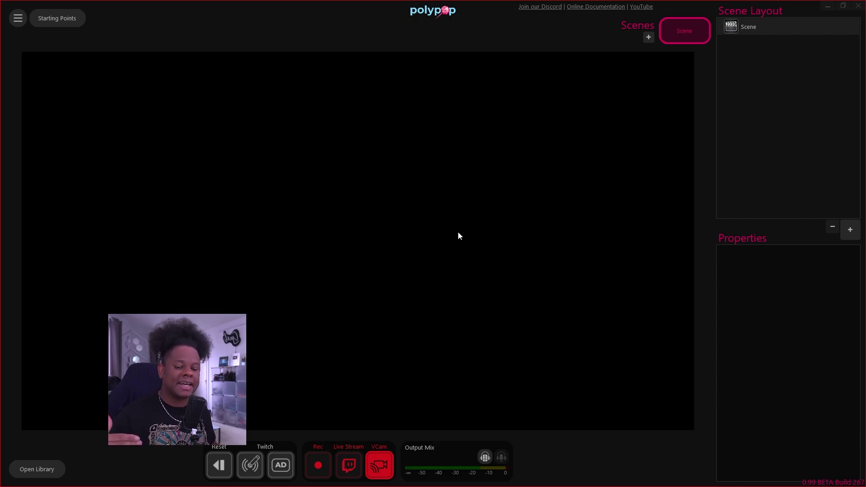
# Add a webcam capture source to the library, using Pengo 4K Grabber as its device
pyautogui.click(54, 469)
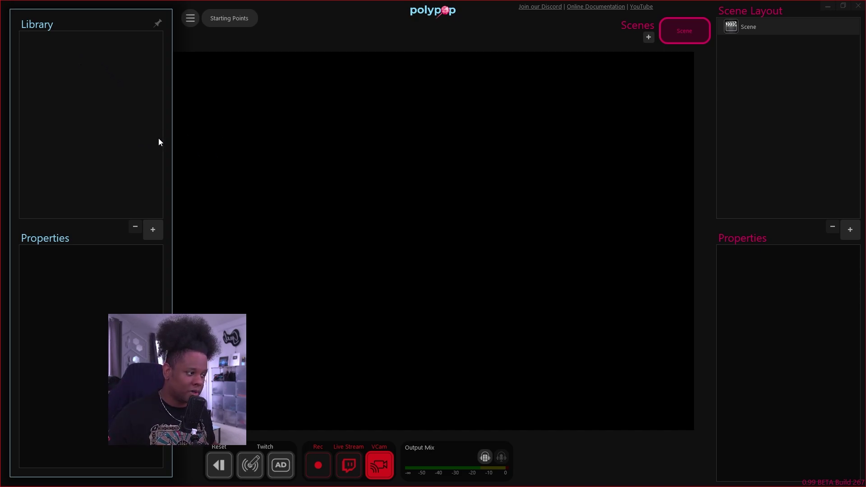
pyautogui.click(153, 231)
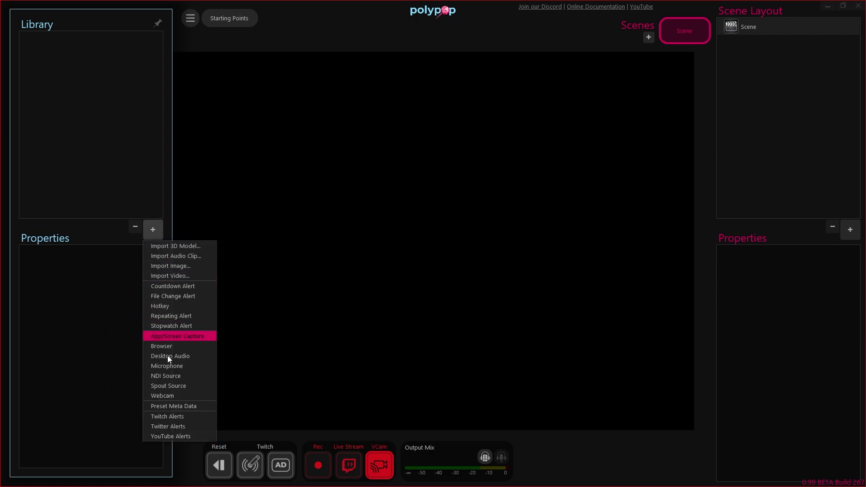
pyautogui.click(186, 396)
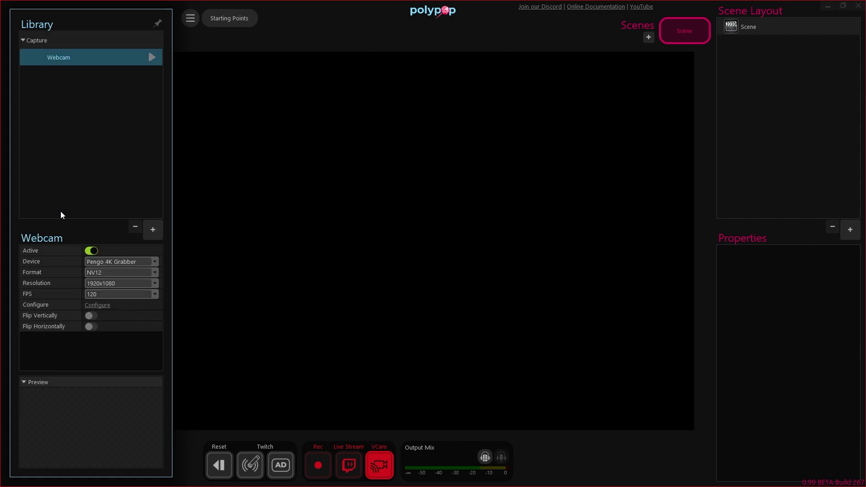
pyautogui.click(154, 263)
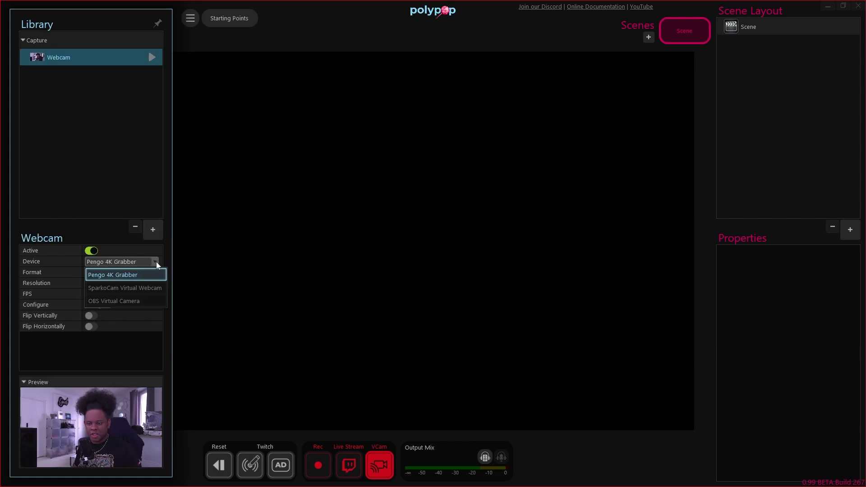
pyautogui.click(156, 265)
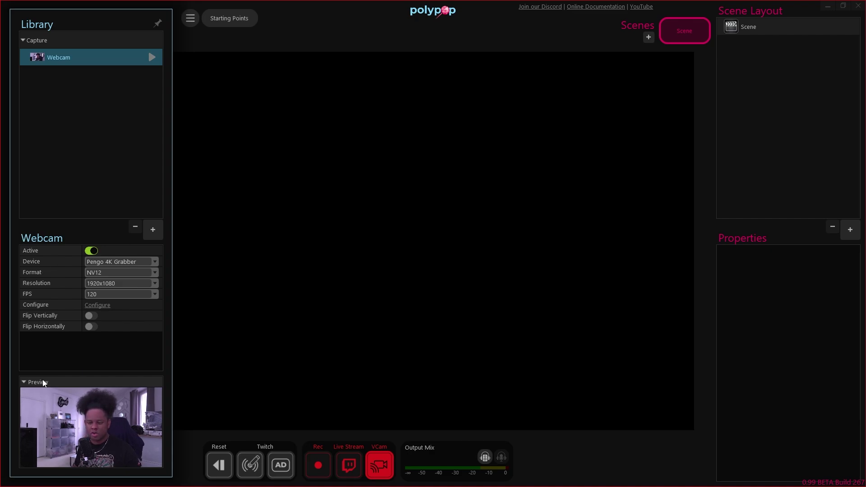
pyautogui.click(83, 76)
pyautogui.click(82, 56)
pyautogui.click(69, 125)
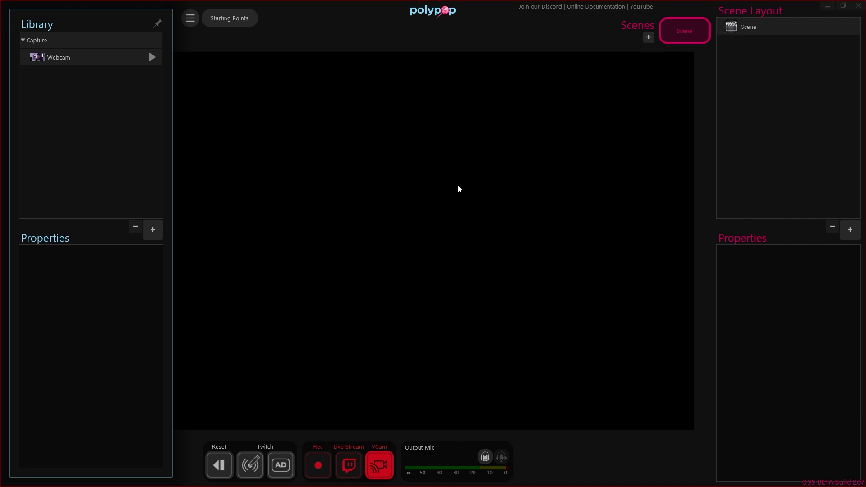
# Add the Rounded Corners 1 3D object to the scene with the library's webcam source as its texture
pyautogui.click(843, 232)
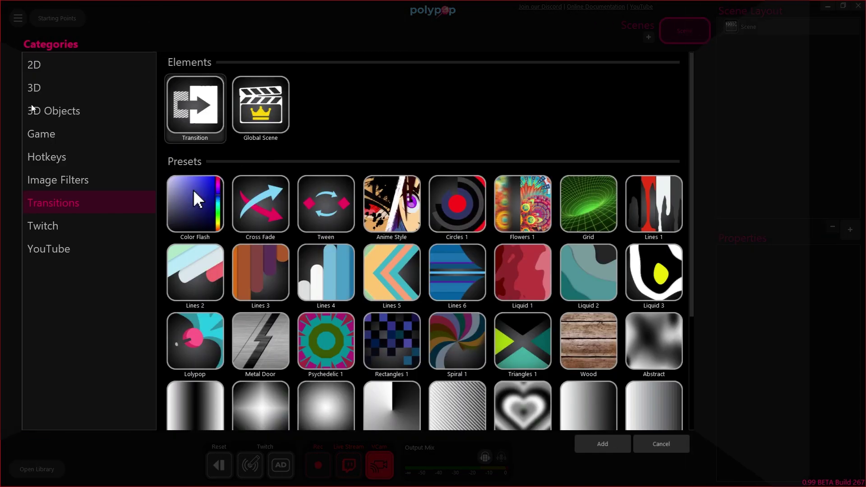
pyautogui.click(48, 88)
pyautogui.click(54, 108)
pyautogui.scroll(-8, 372, 295)
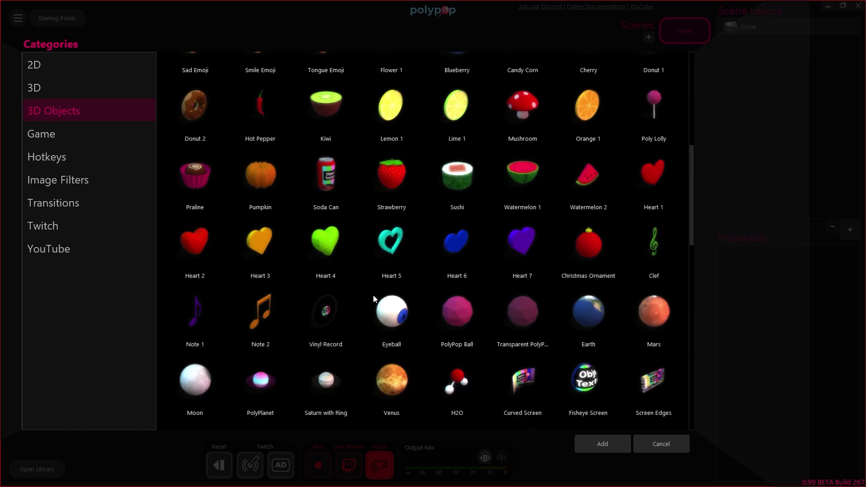
pyautogui.scroll(-2, 373, 298)
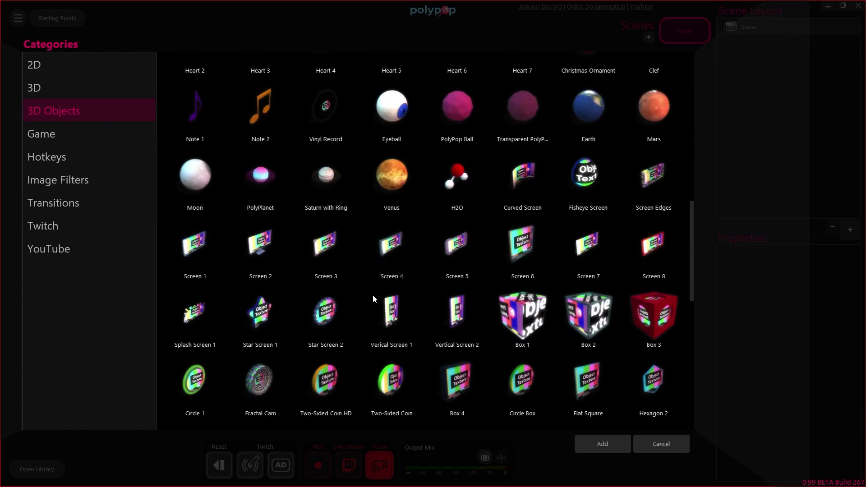
pyautogui.scroll(-2, 465, 220)
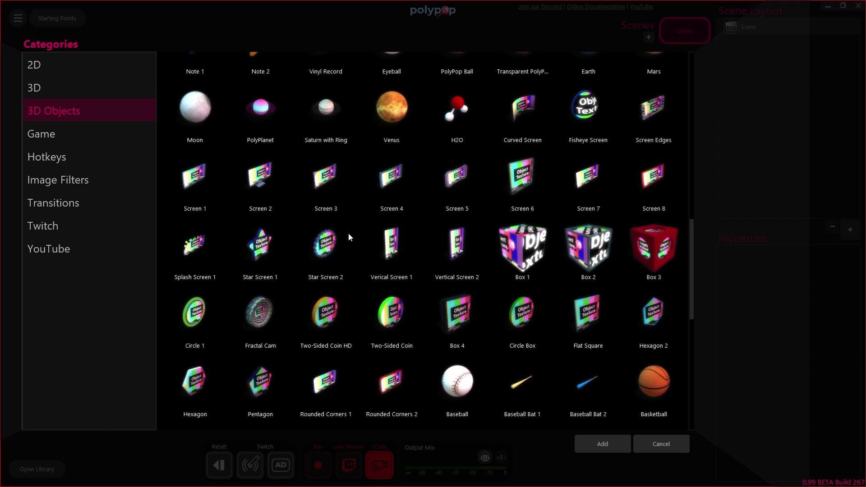
pyautogui.scroll(-2, 356, 218)
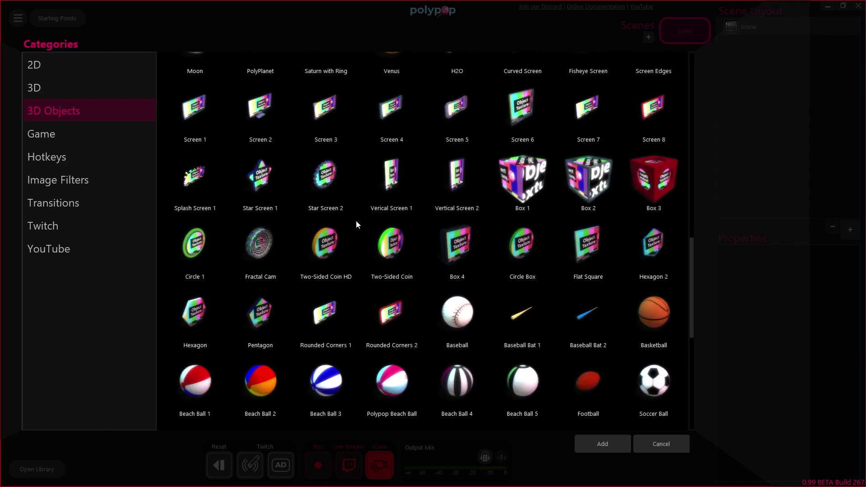
pyautogui.scroll(-2, 357, 221)
pyautogui.click(326, 248)
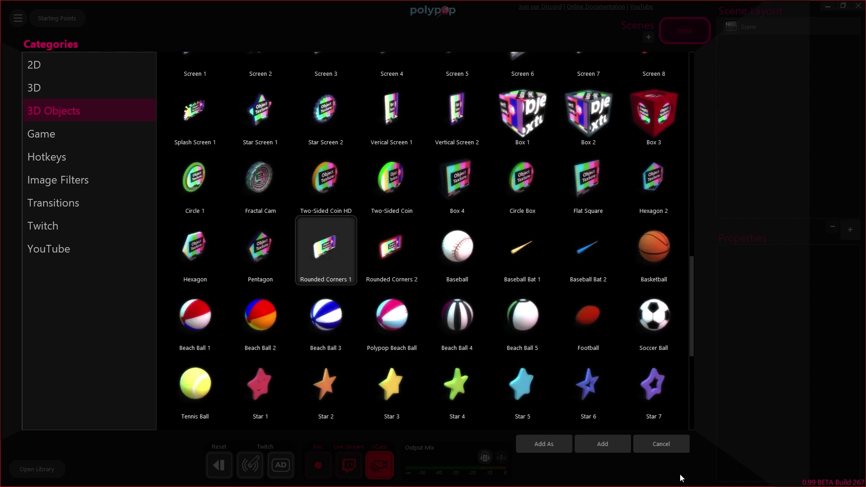
pyautogui.click(603, 442)
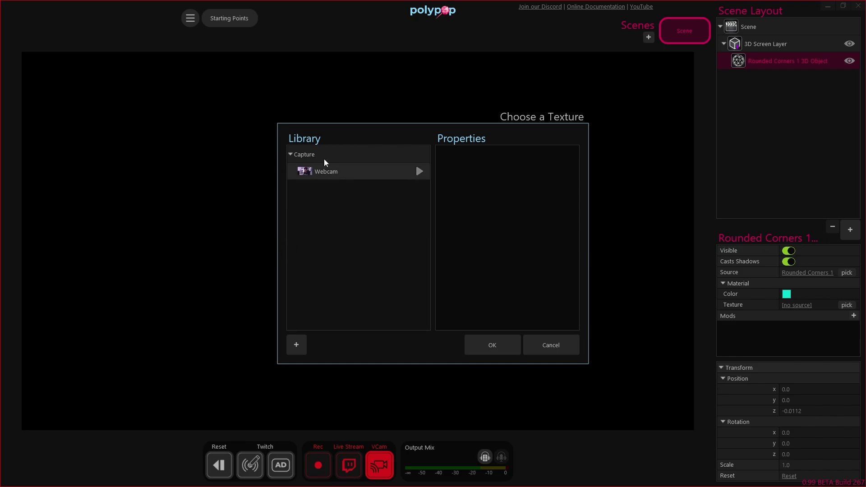
pyautogui.click(326, 173)
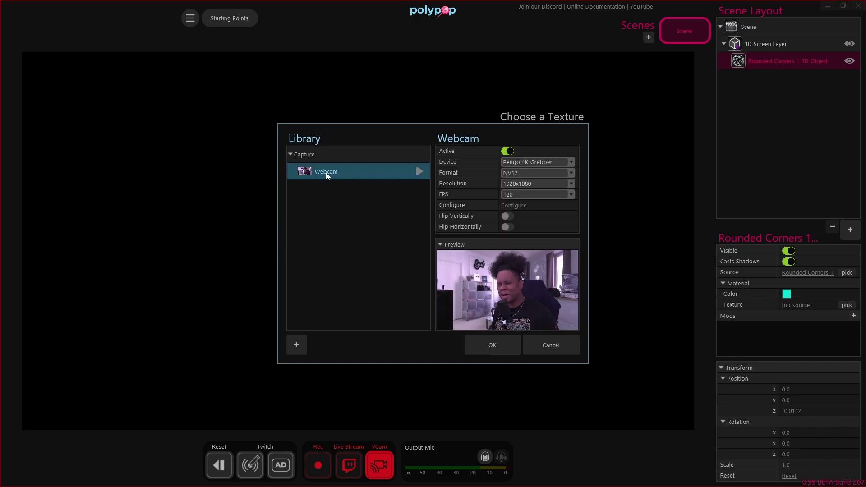
pyautogui.click(505, 350)
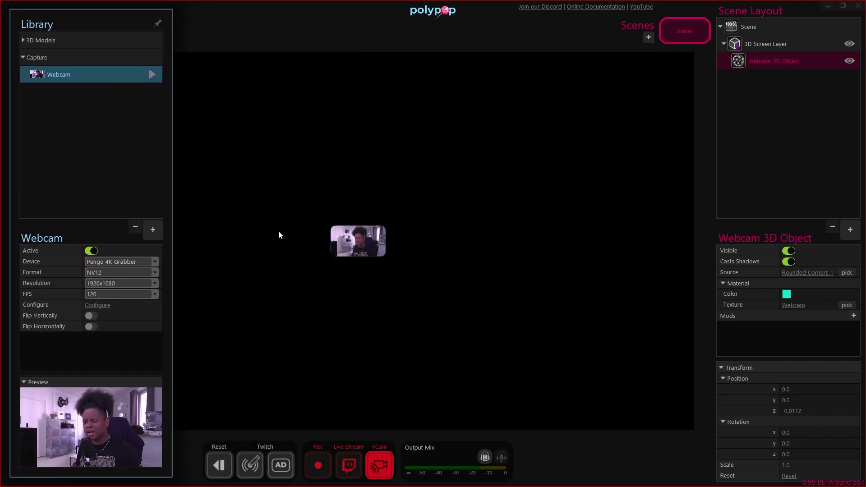
# Scale the webcam 3D object to about 2.87 and rotate it to about -34 on the y axis
pyautogui.click(373, 256)
pyautogui.moveTo(372, 255); pyautogui.dragTo(332, 284)
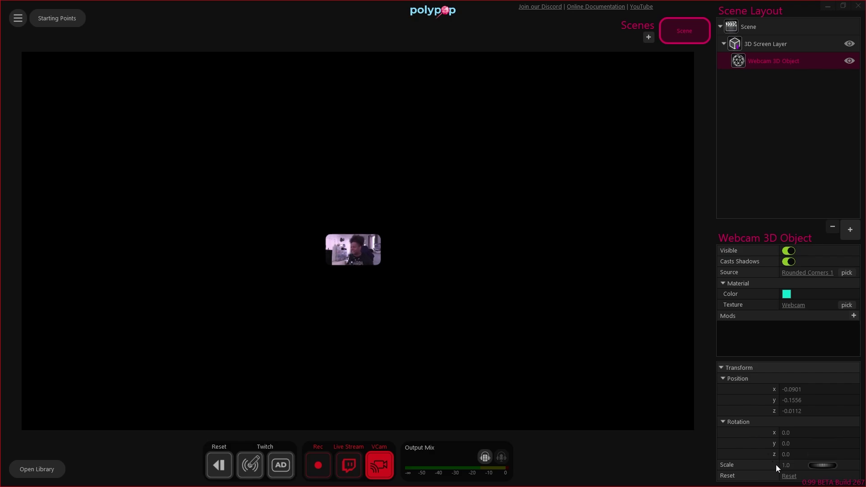
pyautogui.moveTo(819, 468); pyautogui.dragTo(834, 465)
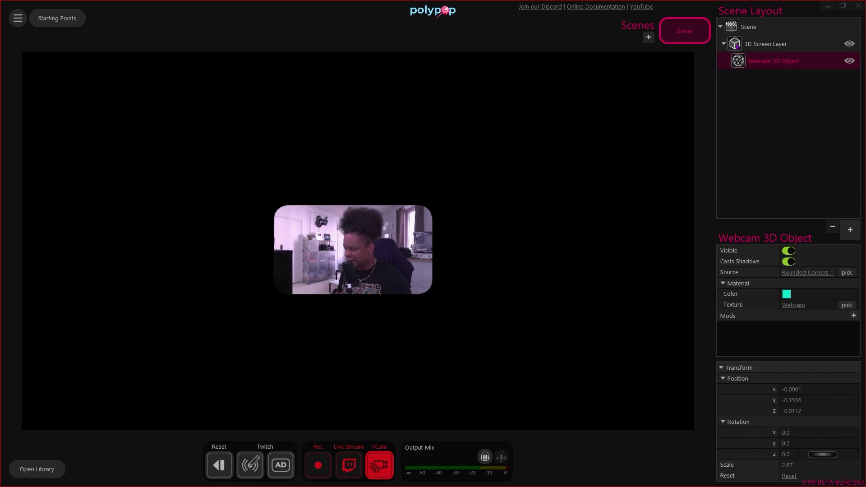
pyautogui.moveTo(815, 444)
pyautogui.mouseDown()
pyautogui.moveTo(829, 443)
pyautogui.moveTo(800, 448)
pyautogui.mouseUp()
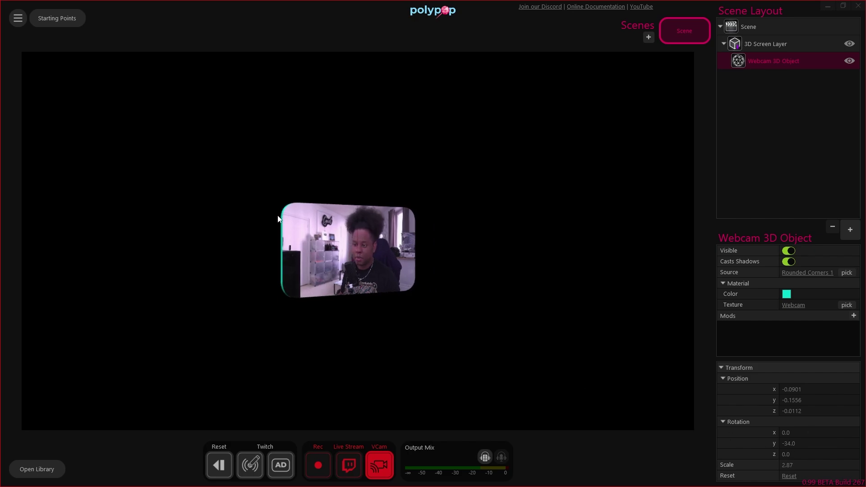
# Change the webcam 3D object's material color to purple with RGB 98, 5, 221
pyautogui.click(787, 294)
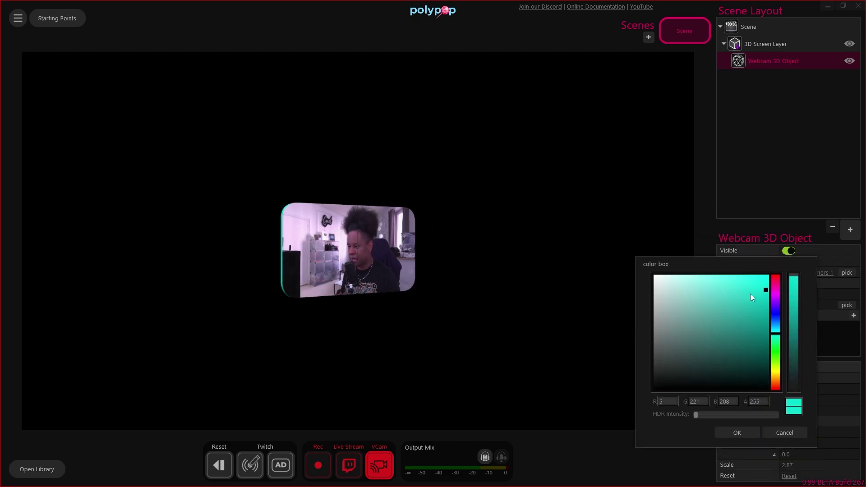
pyautogui.click(775, 306)
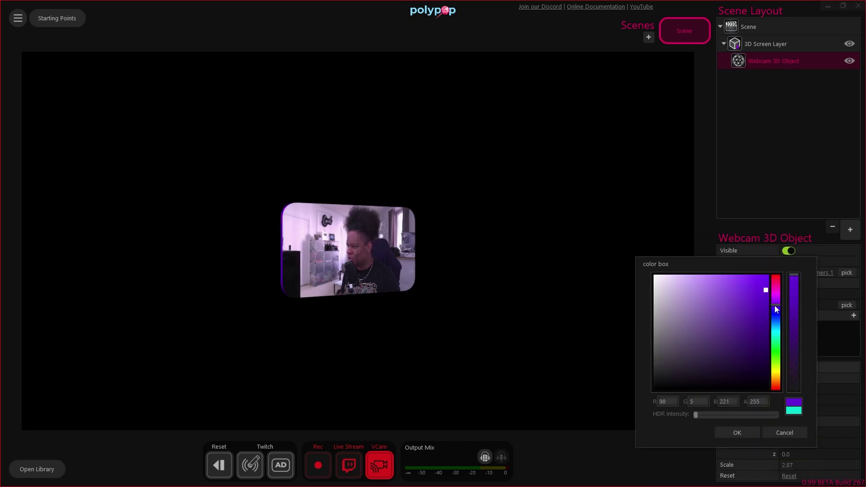
pyautogui.click(737, 433)
# Position the webcam 3D object in the lower-left area of the scene, at about x -3.24, y -1.53, z -1.51
pyautogui.moveTo(357, 249); pyautogui.dragTo(180, 309)
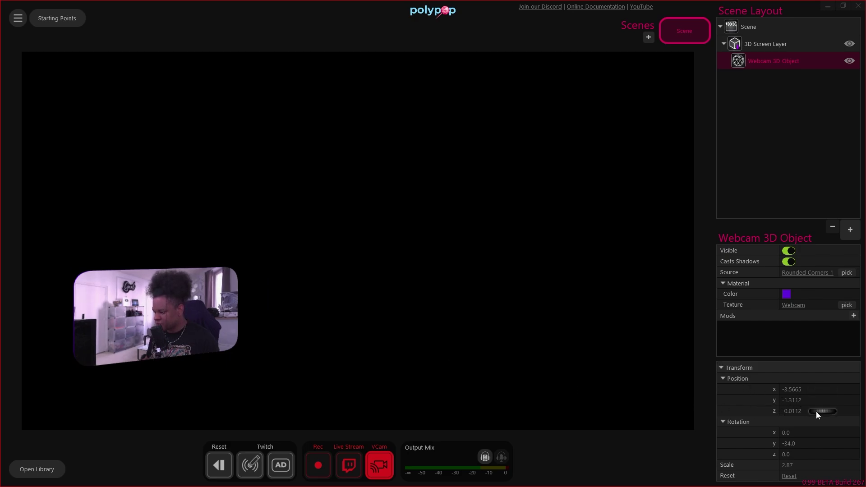
pyautogui.moveTo(816, 410); pyautogui.dragTo(809, 412)
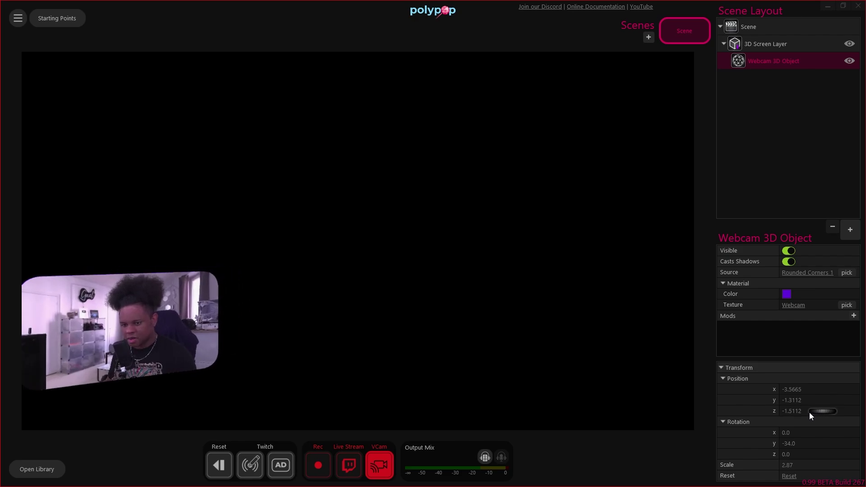
pyautogui.moveTo(144, 332); pyautogui.dragTo(153, 340)
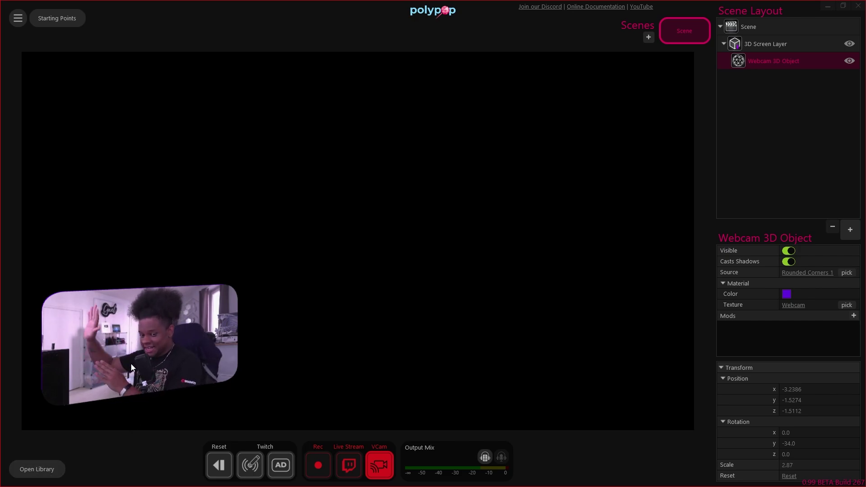
# Flip the webcam source horizontally in the library, leaving its vertical flip off
pyautogui.click(38, 470)
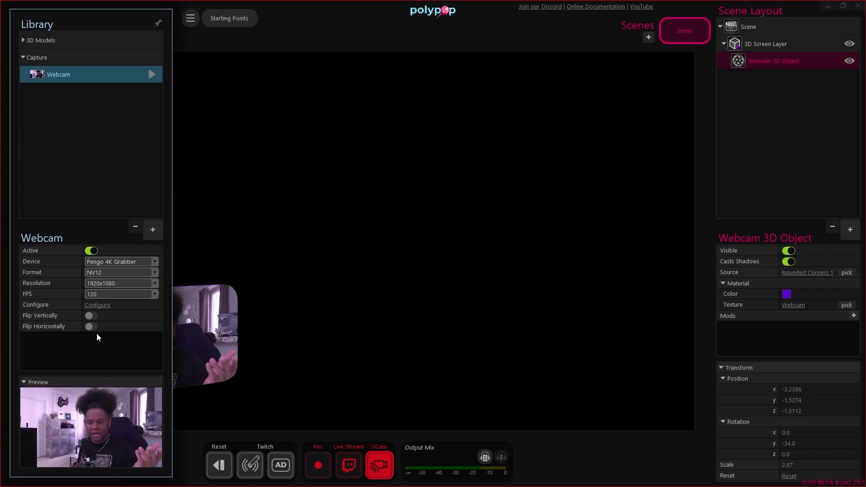
pyautogui.click(91, 316)
pyautogui.click(92, 316)
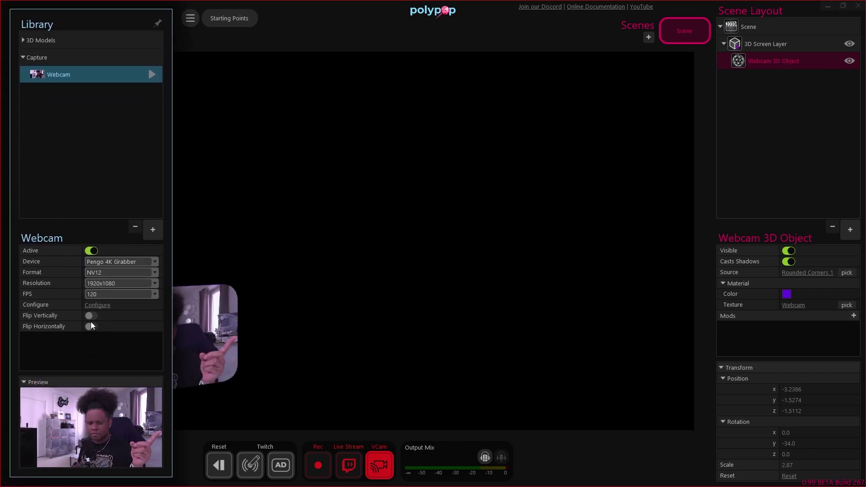
pyautogui.click(92, 327)
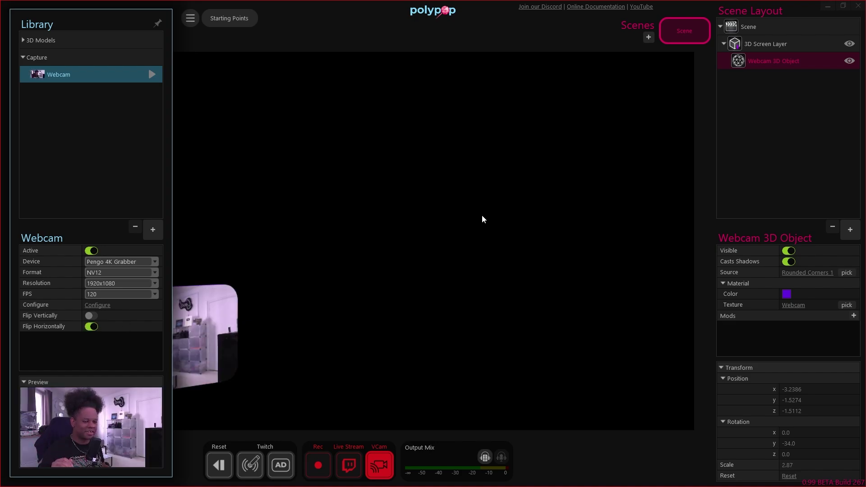
pyautogui.click(481, 218)
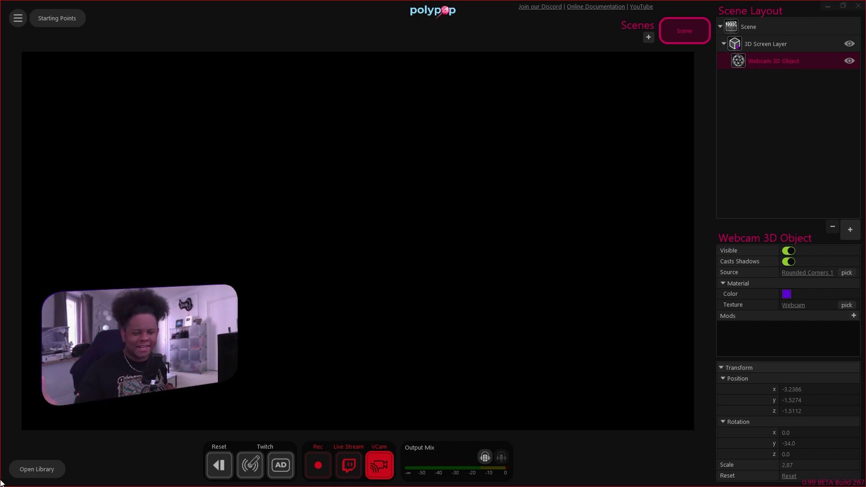
# Add an App/Screen Capture source to the library and set it to capture the VRChat window
pyautogui.click(27, 470)
pyautogui.click(153, 230)
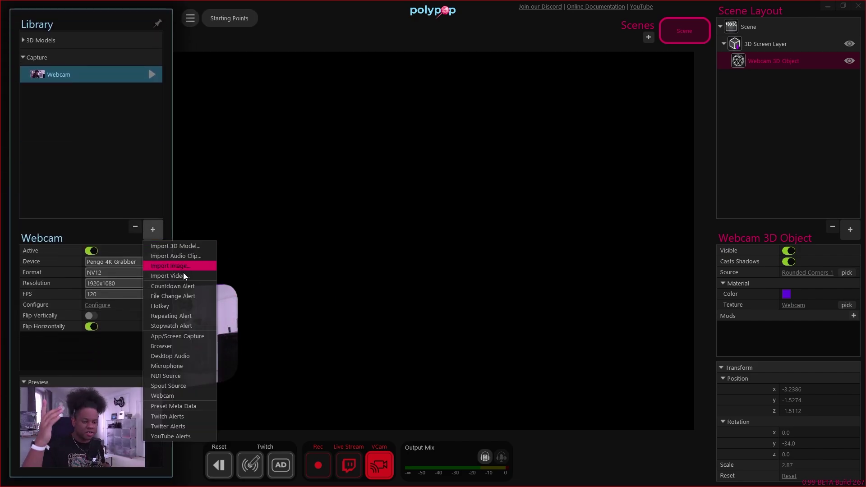
pyautogui.click(183, 339)
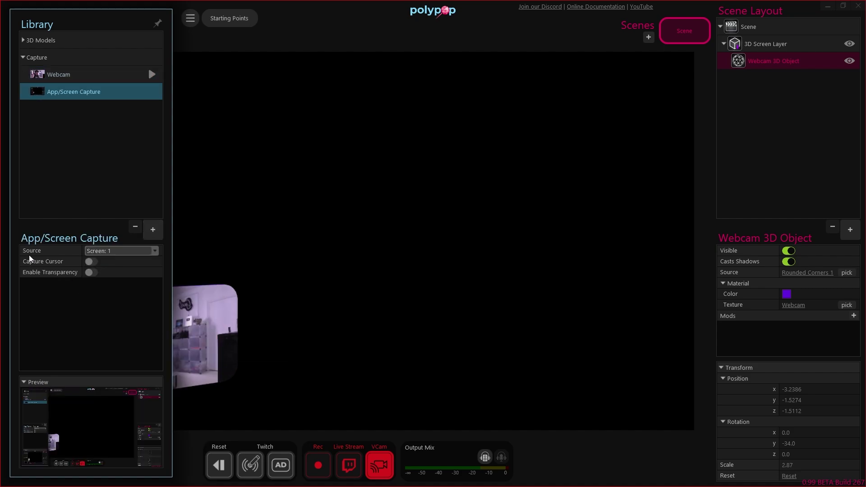
pyautogui.click(132, 253)
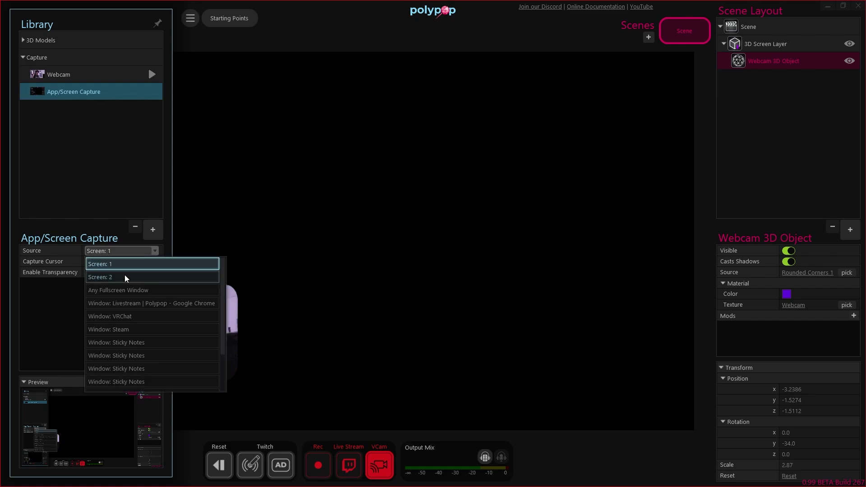
pyautogui.click(129, 317)
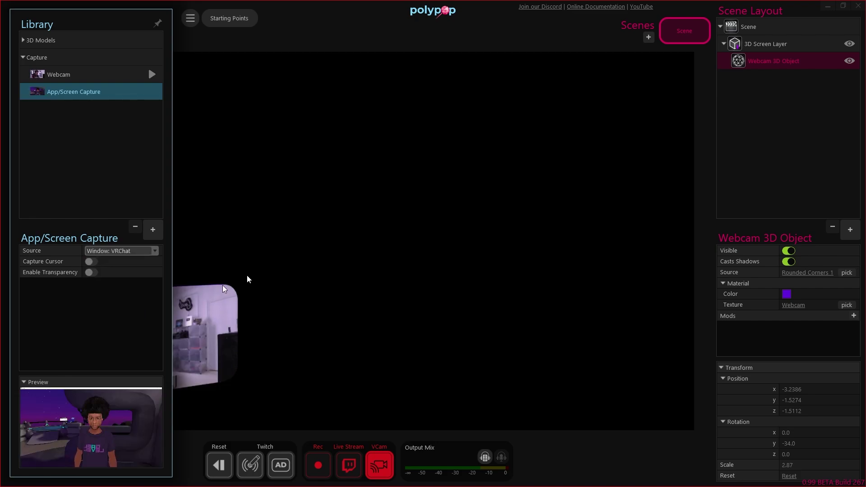
# Add a Screen 7 3D object to the scene and use the App/Screen Capture source as its texture
pyautogui.click(83, 147)
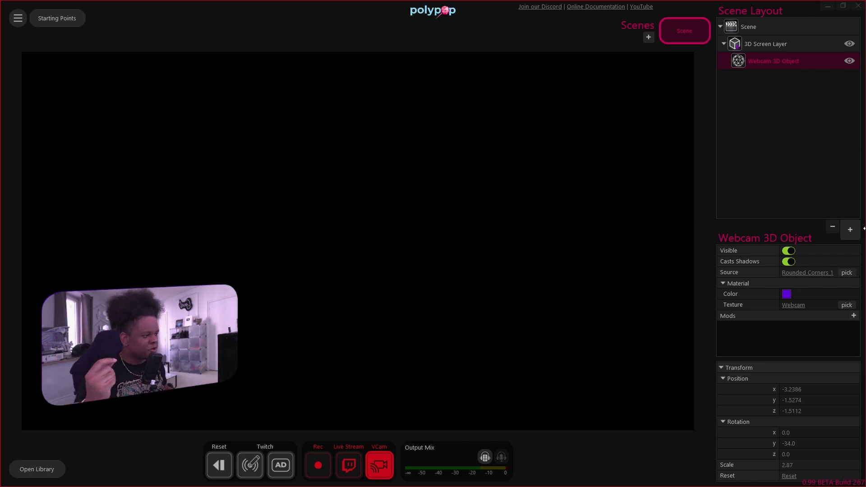
pyautogui.click(850, 230)
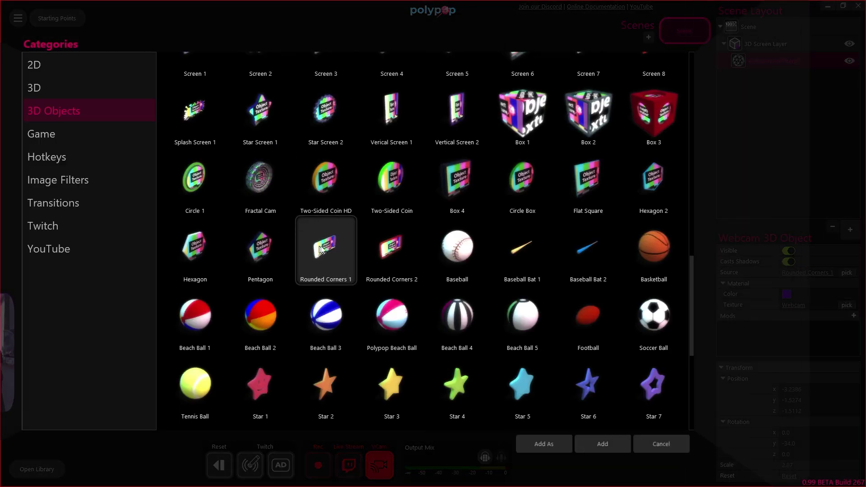
pyautogui.scroll(3, 317, 249)
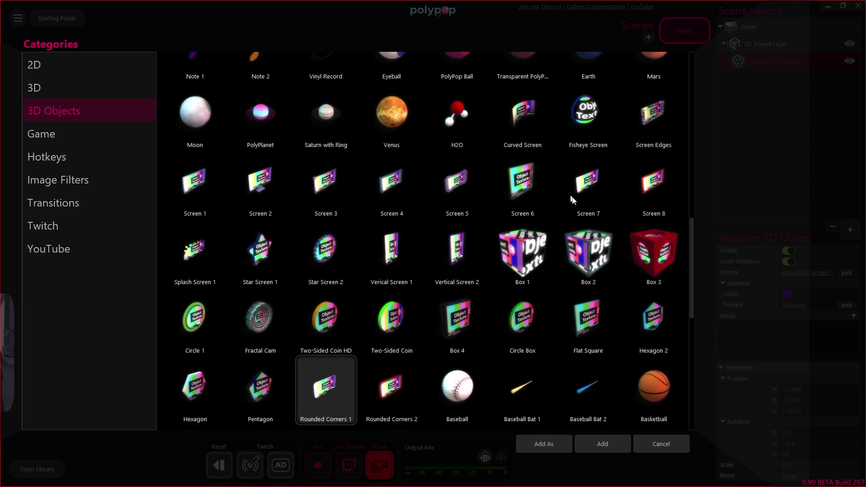
pyautogui.doubleClick(591, 182)
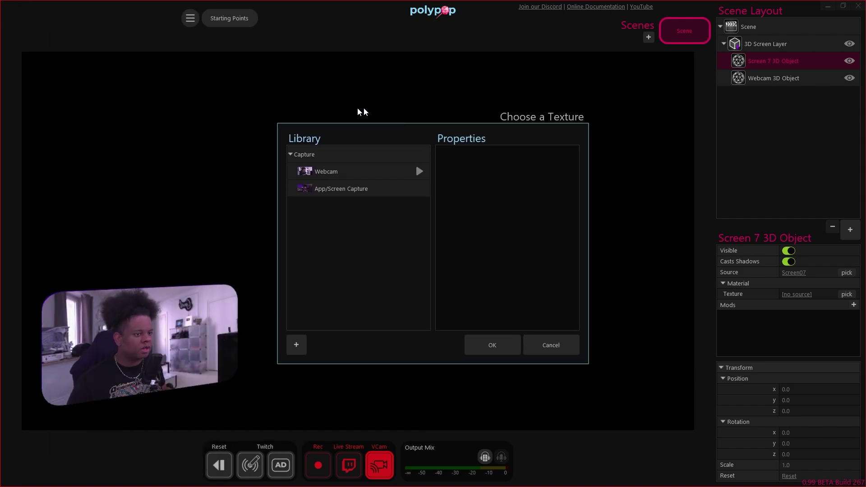
pyautogui.click(325, 193)
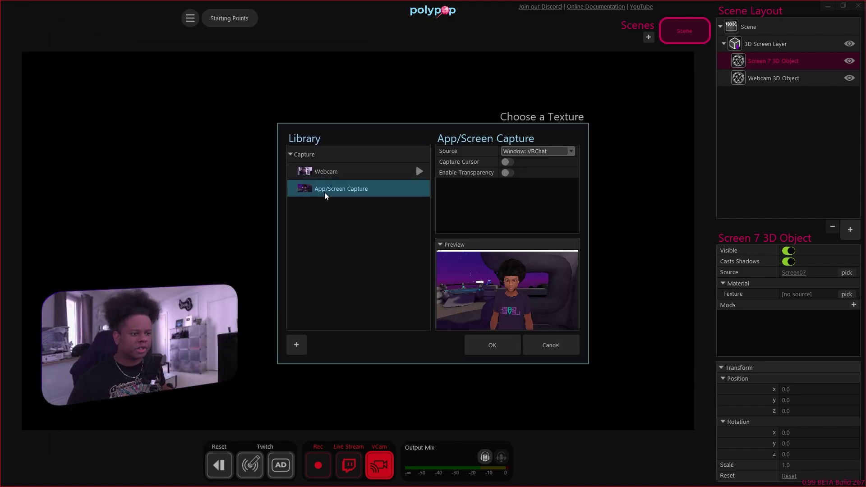
pyautogui.click(496, 346)
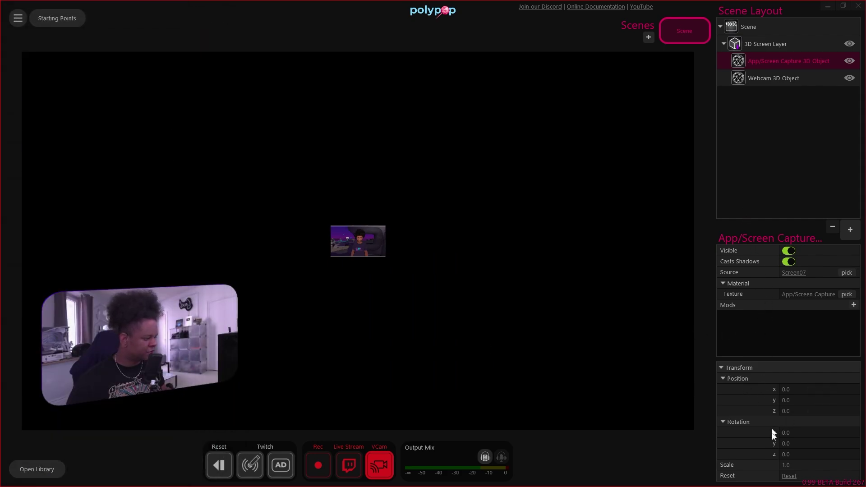
# Scale the VRChat capture object to about 10.58, place it at about x 0.12, y 0.19, and set its Y rotation to 10
pyautogui.moveTo(816, 467); pyautogui.dragTo(835, 465)
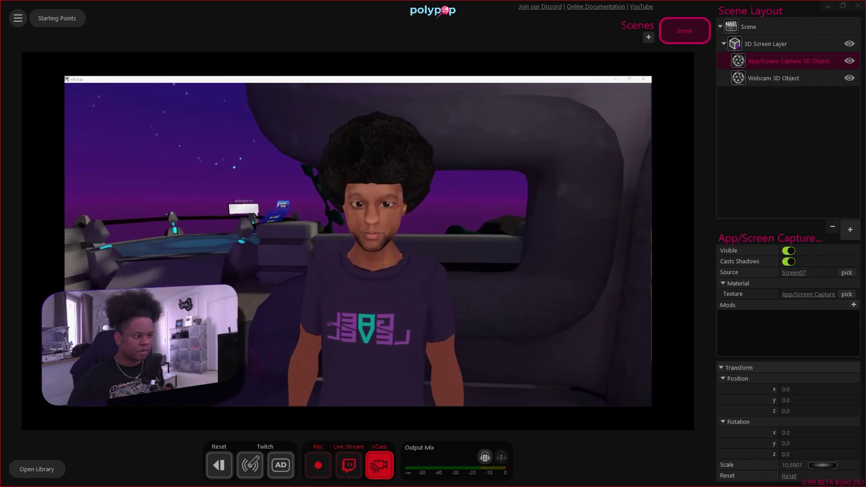
pyautogui.moveTo(412, 291); pyautogui.dragTo(418, 289)
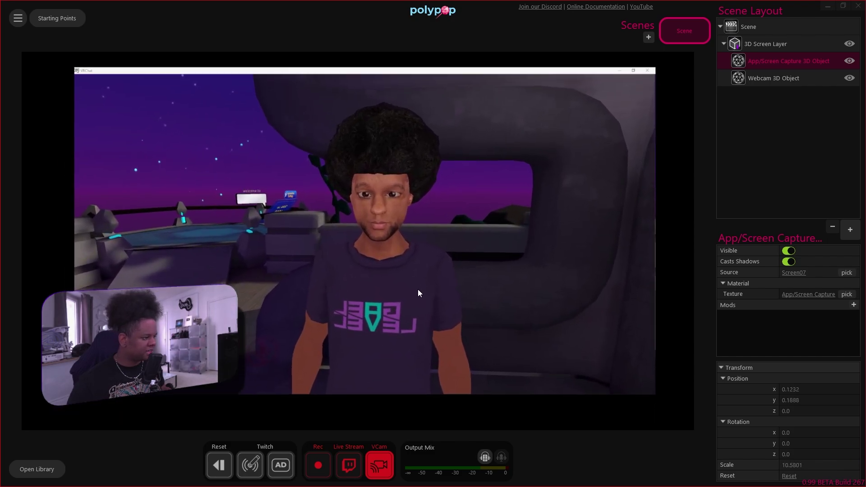
pyautogui.moveTo(820, 444); pyautogui.dragTo(826, 439)
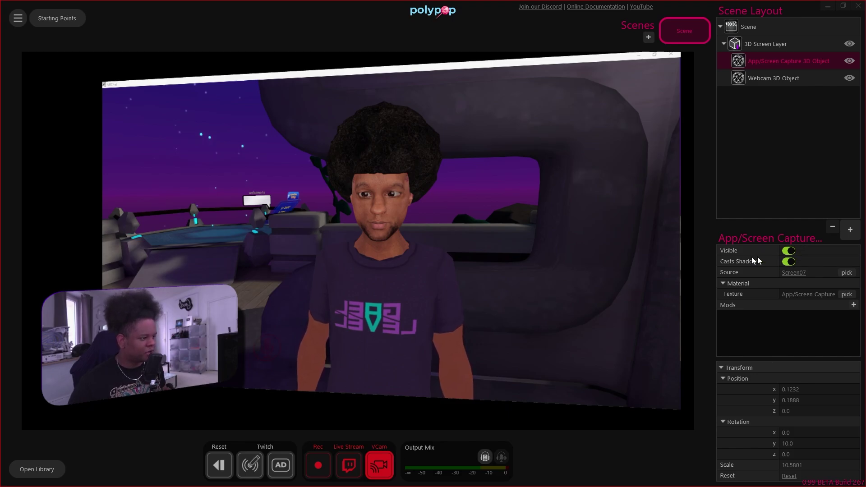
# Change the scene's background color to a dark blue with RGB 12, 7, 39
pyautogui.click(135, 324)
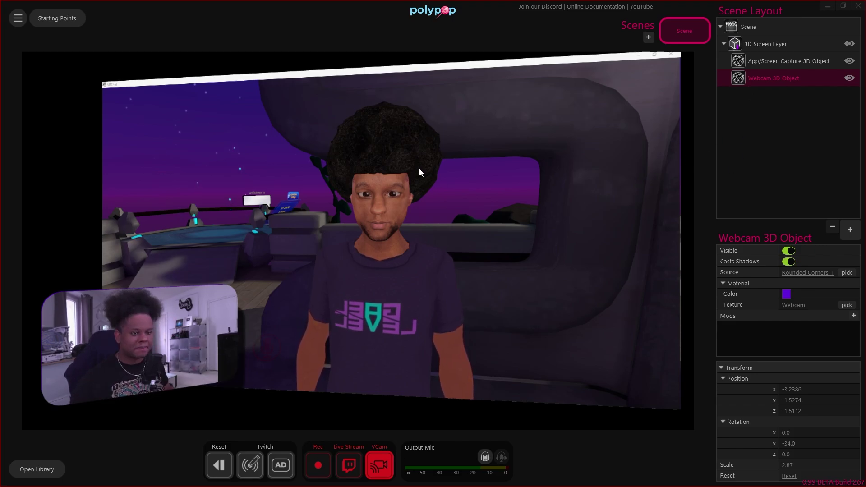
pyautogui.click(751, 29)
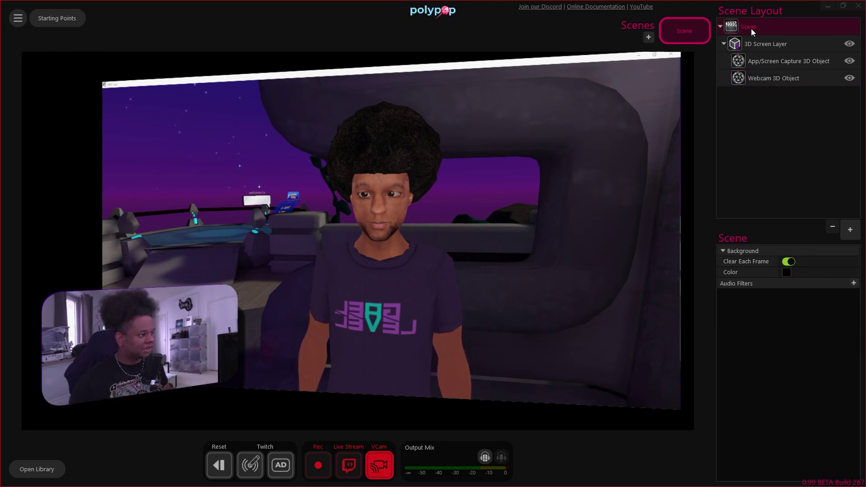
pyautogui.click(787, 272)
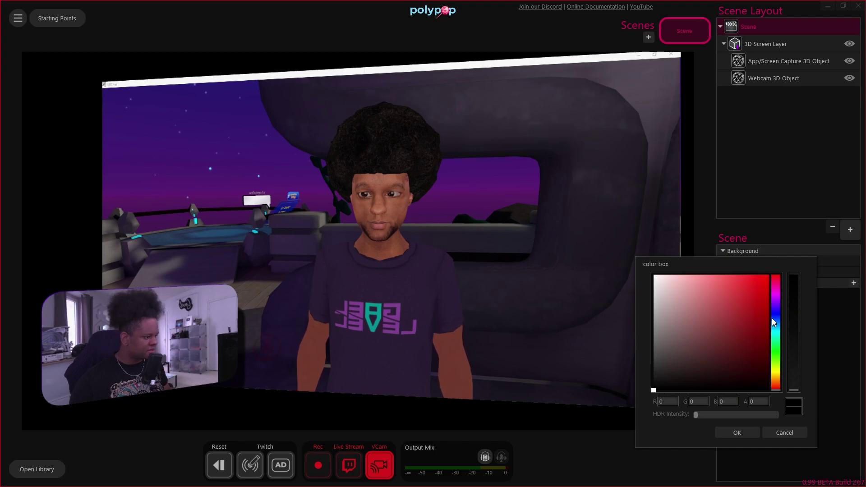
pyautogui.moveTo(775, 315); pyautogui.dragTo(775, 309)
pyautogui.click(701, 391)
pyautogui.moveTo(721, 385); pyautogui.dragTo(731, 378)
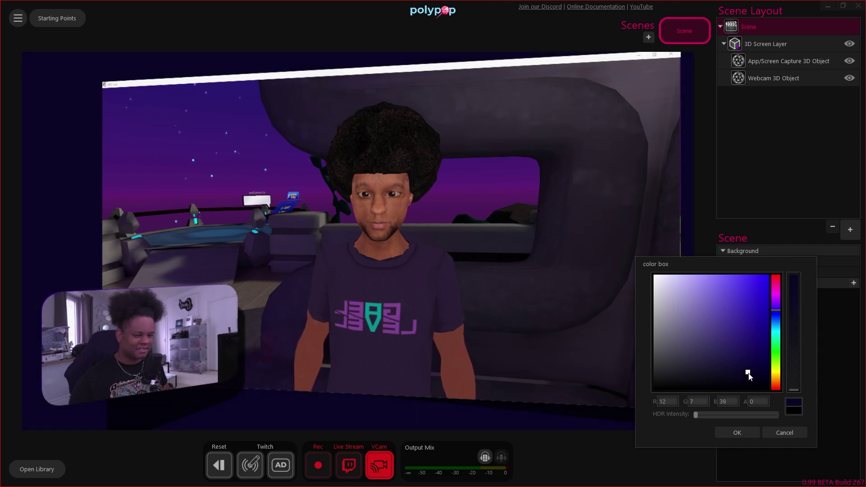
pyautogui.click(658, 161)
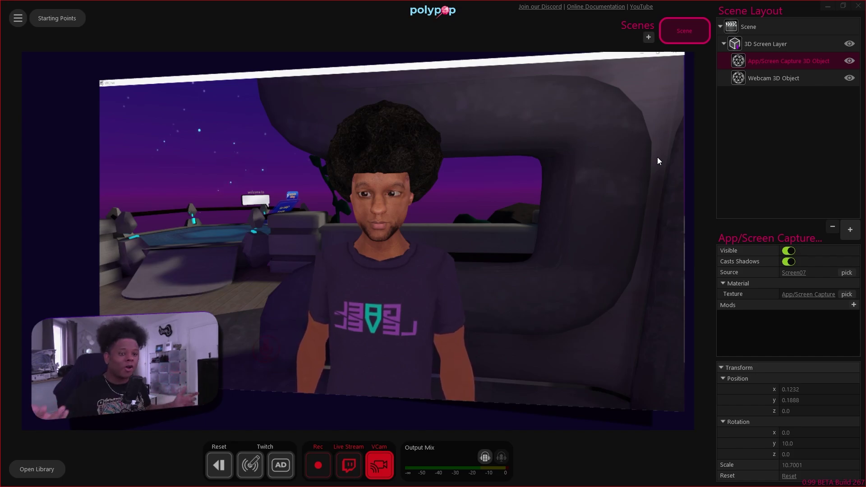
# Add a Twitch Alerts source to the library and look through its available alert types
pyautogui.click(37, 469)
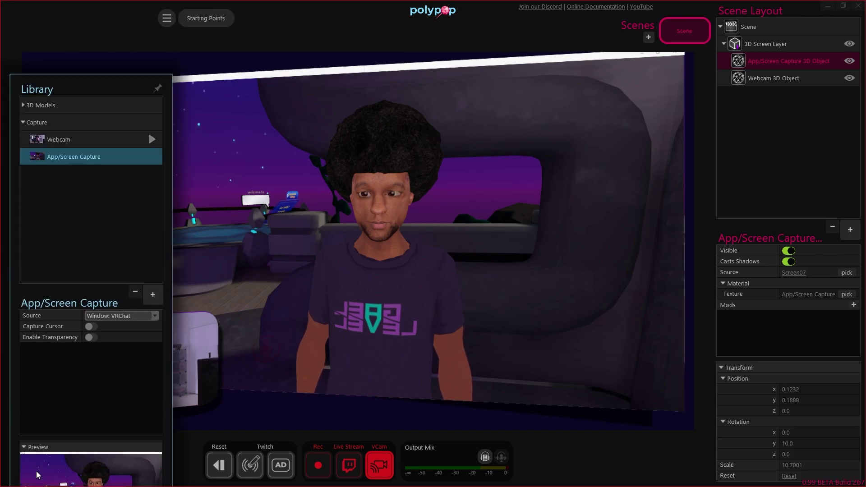
pyautogui.click(152, 229)
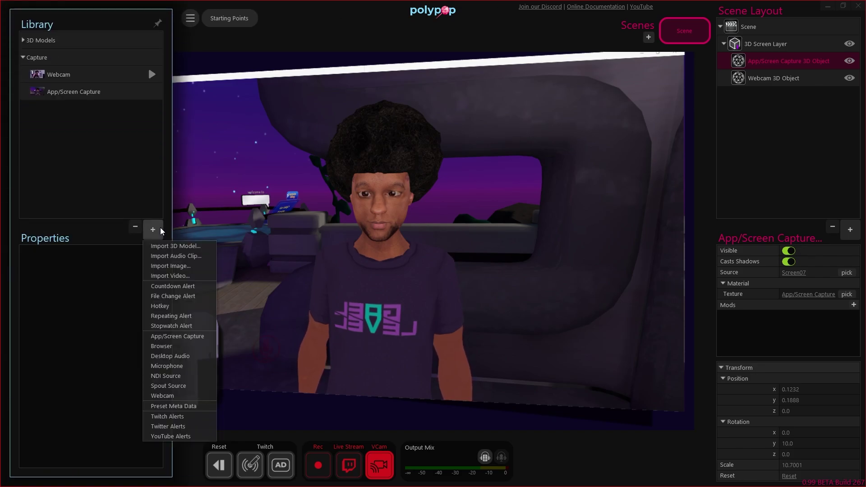
pyautogui.click(163, 417)
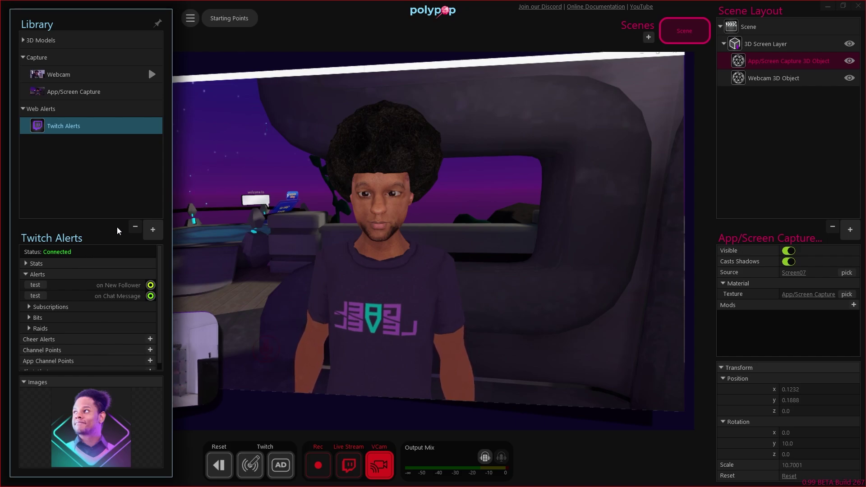
pyautogui.scroll(-1, 60, 304)
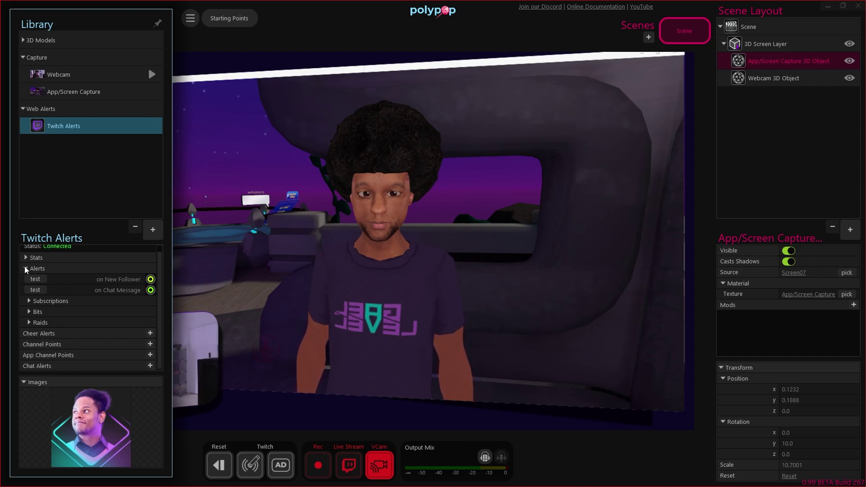
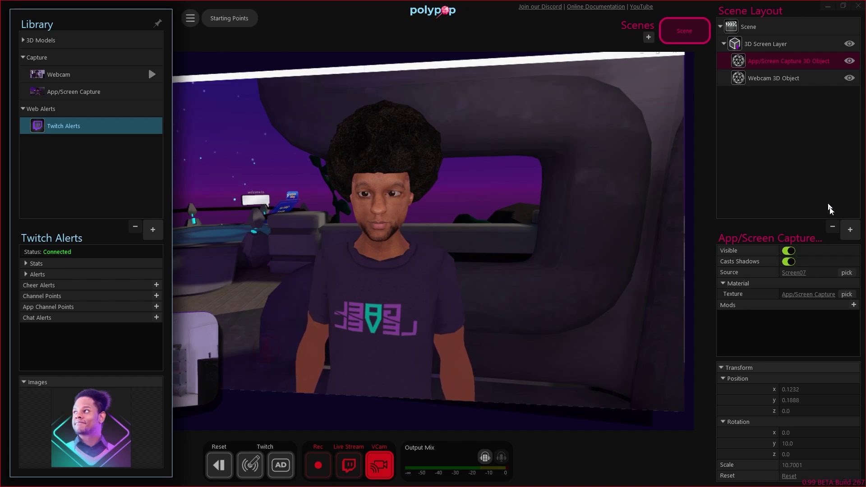
# Add the 100 Twitch Bits preset to the scene as a 3D Object Emitter
pyautogui.click(849, 231)
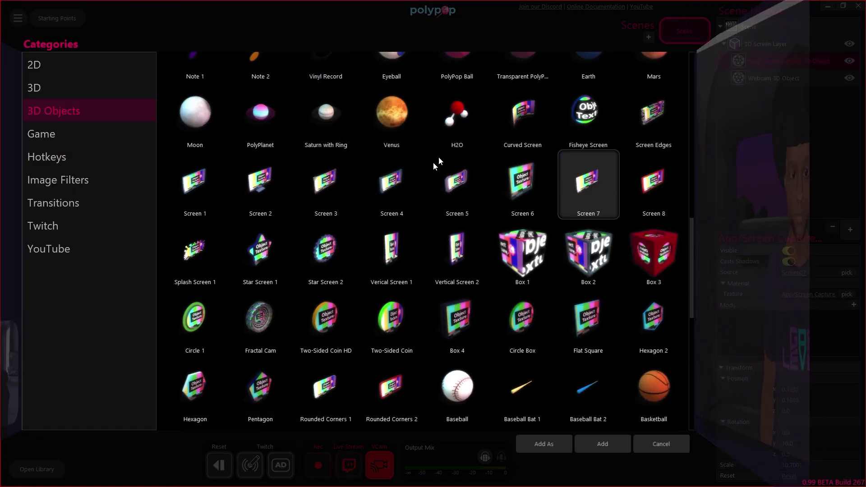
pyautogui.scroll(10, 433, 162)
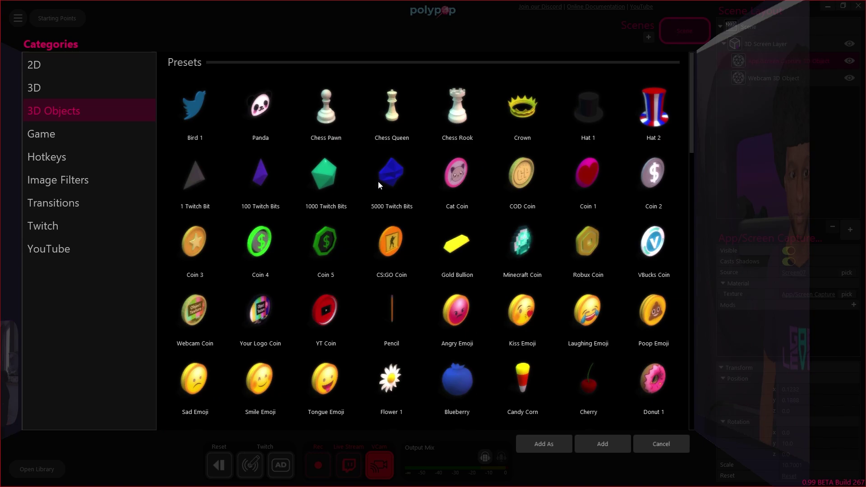
pyautogui.click(261, 175)
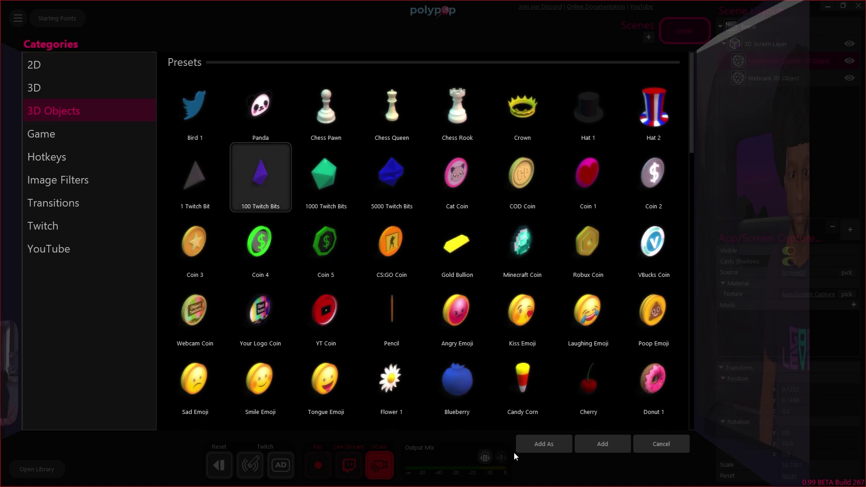
pyautogui.click(535, 448)
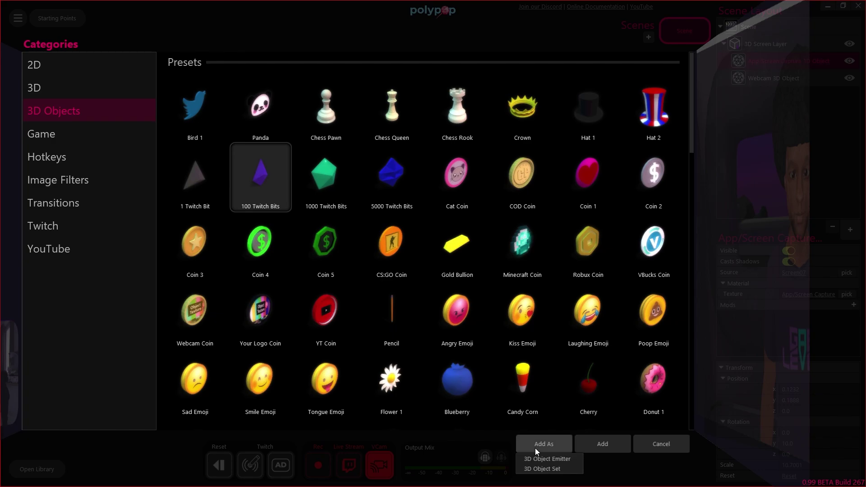
pyautogui.click(562, 460)
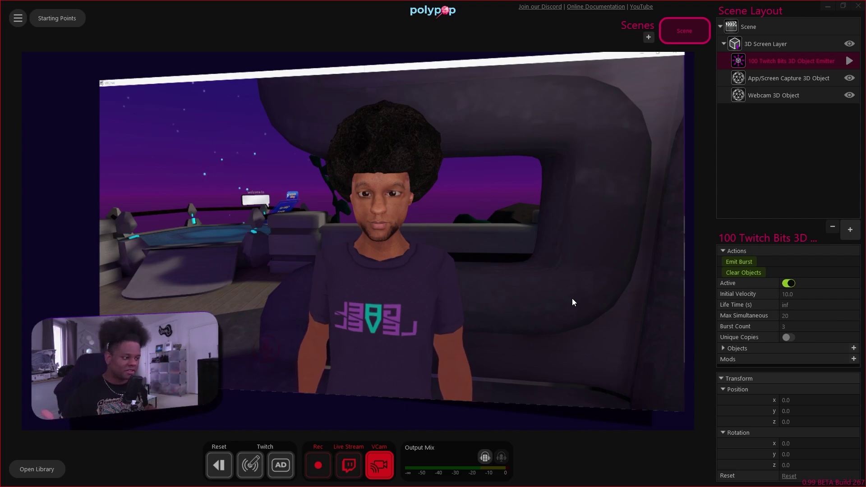
# Set the Twitch bits emitter's burst count to 12 and initial velocity to 36, emitting test bursts to check the effect
pyautogui.click(733, 262)
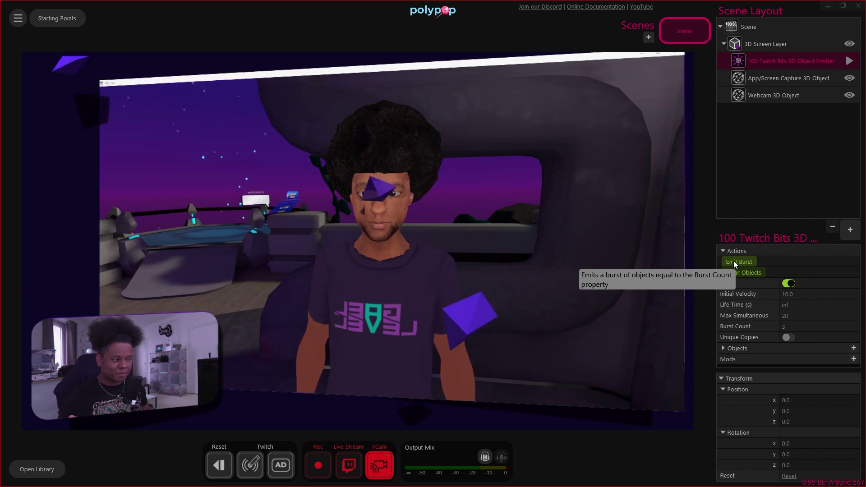
pyautogui.moveTo(809, 326)
pyautogui.moveTo(809, 326); pyautogui.dragTo(814, 326)
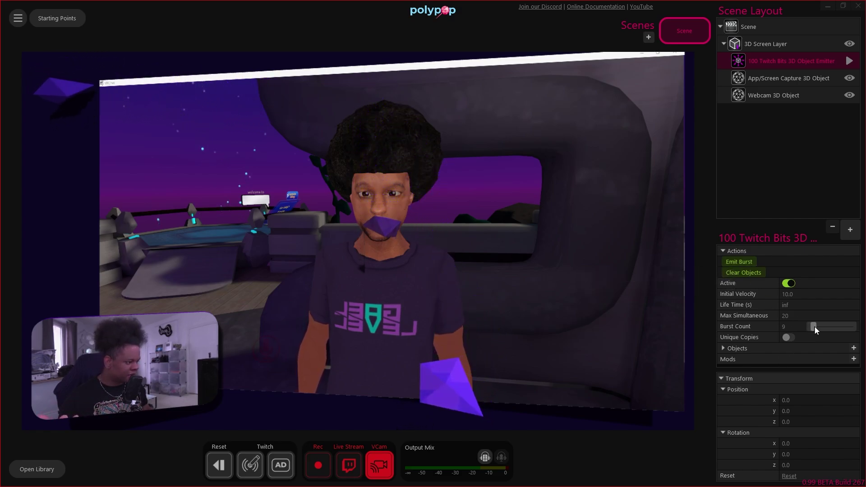
pyautogui.click(732, 261)
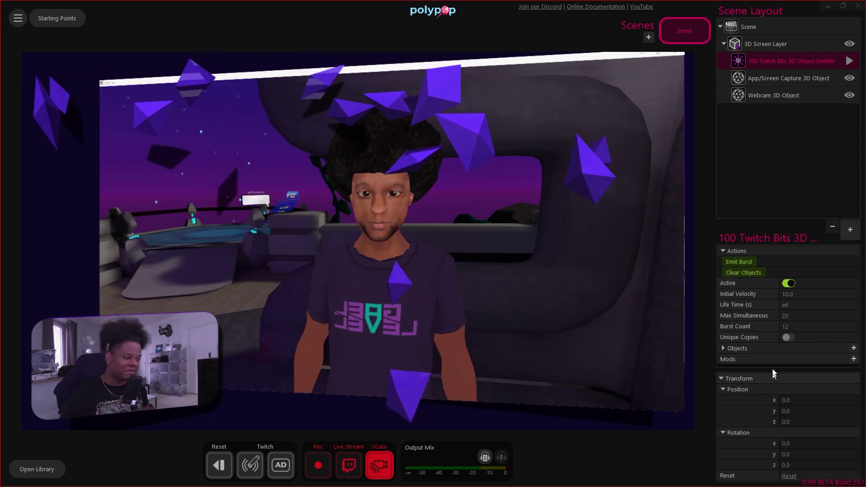
pyautogui.moveTo(821, 296)
pyautogui.moveTo(821, 296); pyautogui.dragTo(833, 295)
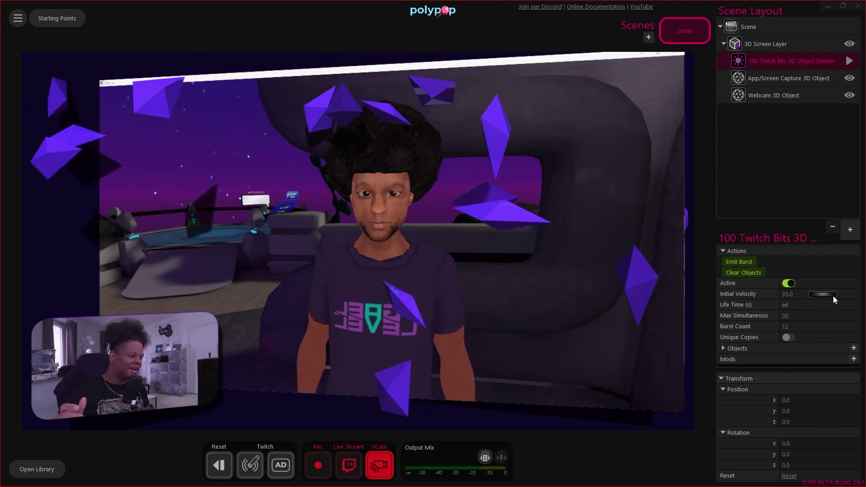
pyautogui.click(734, 261)
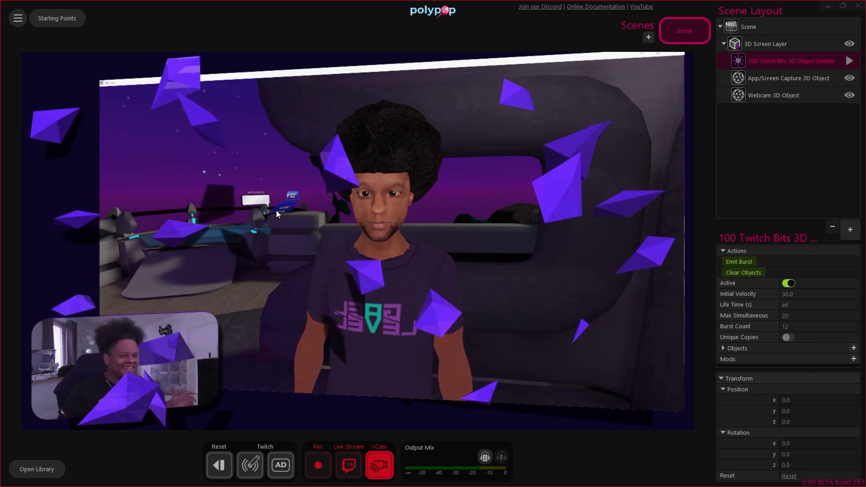
# View the in-app tutorials among the starting points, and leave without opening any
pyautogui.click(61, 16)
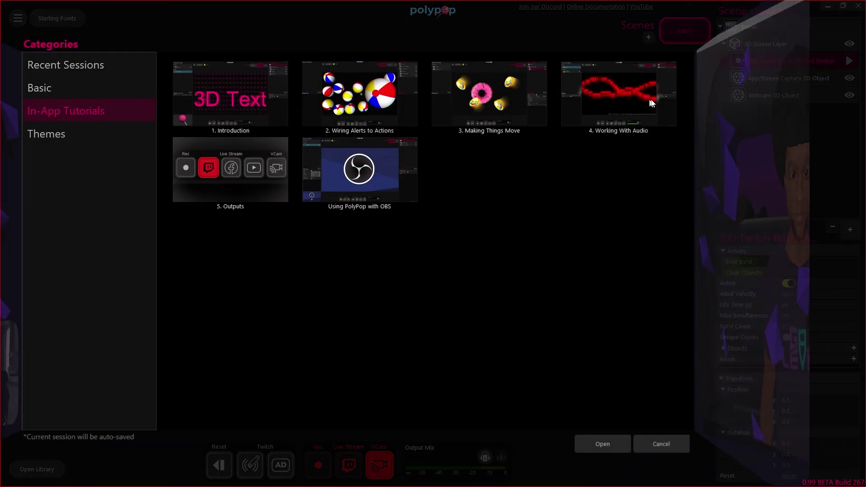
pyautogui.click(650, 445)
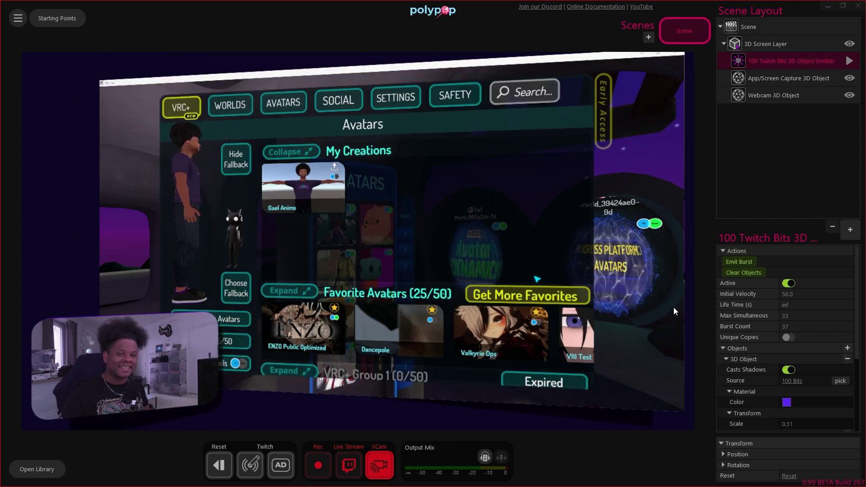
# Connect the Twitch on Bits Gained alert to the bits emitter's Emit Burst action, and test the alert
pyautogui.click(740, 262)
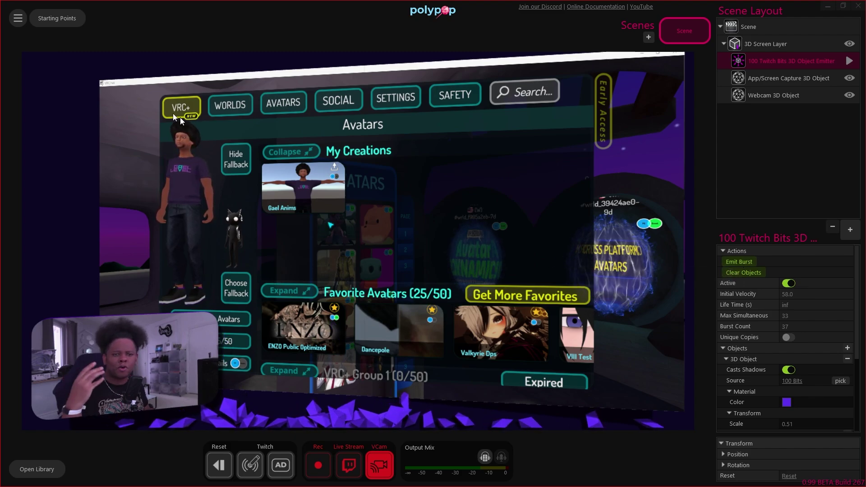
pyautogui.click(27, 469)
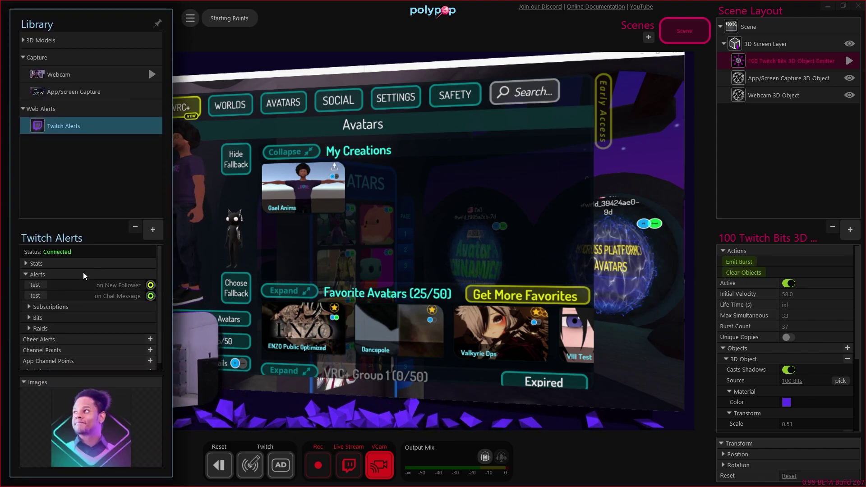
pyautogui.scroll(-1, 92, 275)
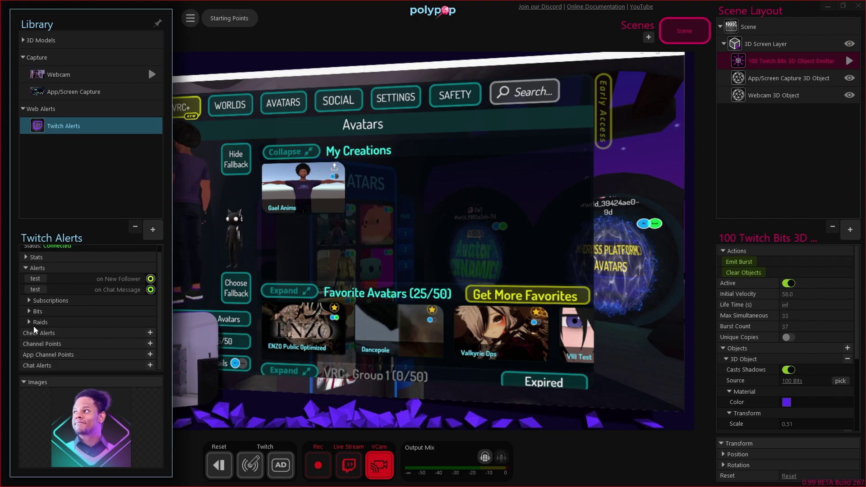
pyautogui.click(36, 311)
pyautogui.scroll(-1, 51, 322)
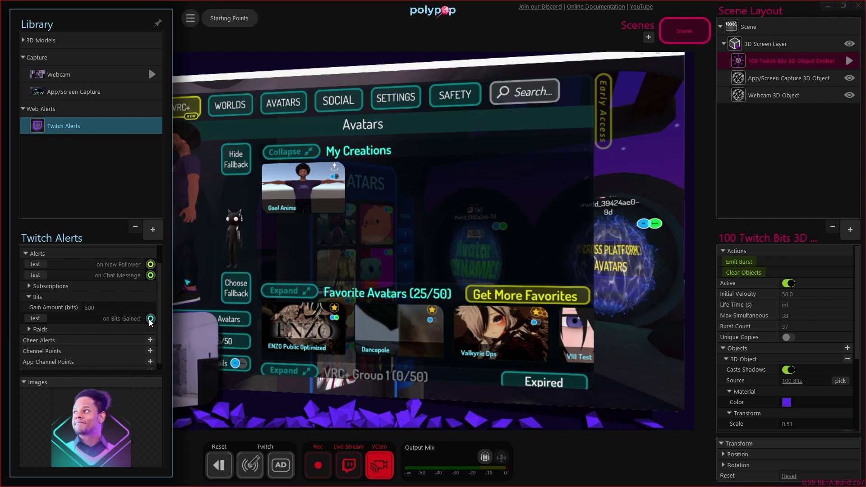
pyautogui.moveTo(152, 321); pyautogui.dragTo(723, 263)
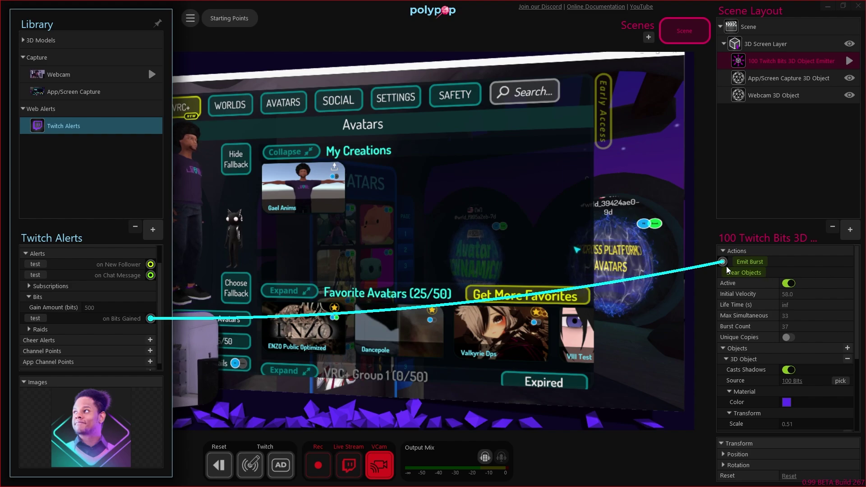
pyautogui.click(33, 319)
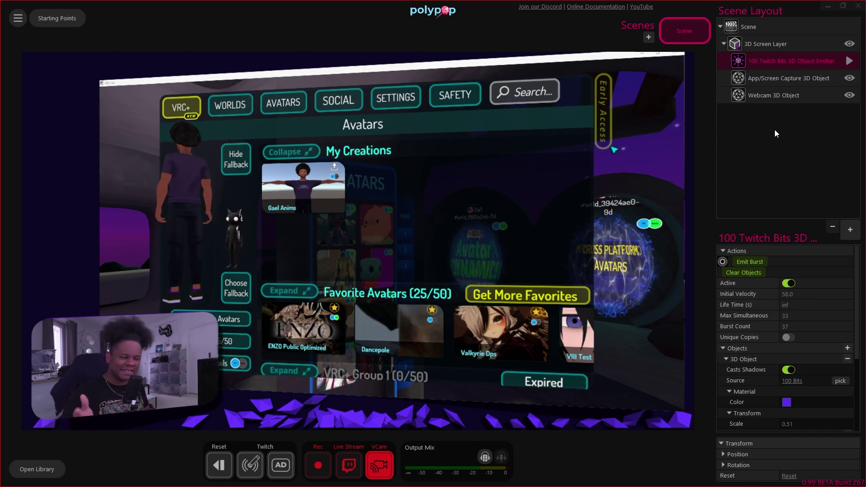
# Duplicate the scene and name the copy Scene2
pyautogui.click(754, 28)
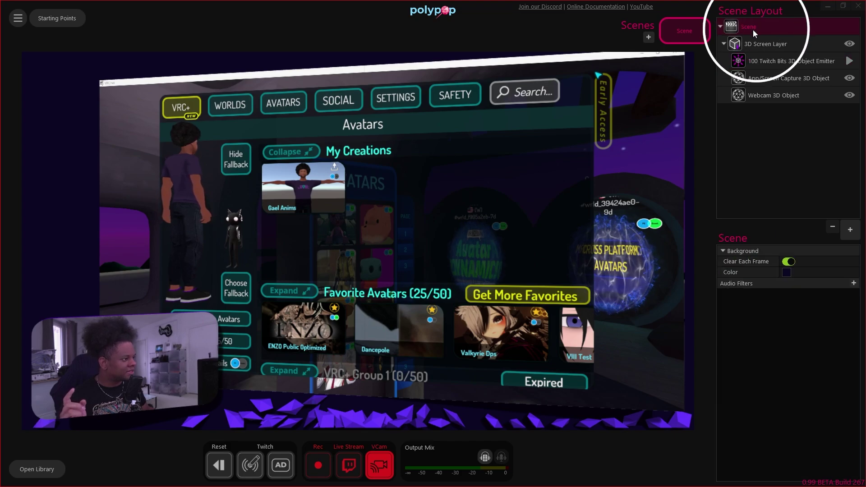
pyautogui.rightClick(751, 25)
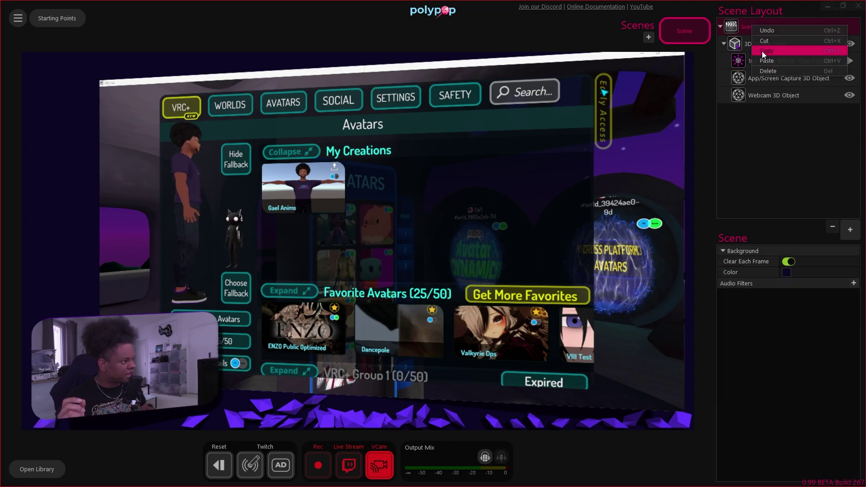
pyautogui.click(762, 51)
pyautogui.rightClick(762, 138)
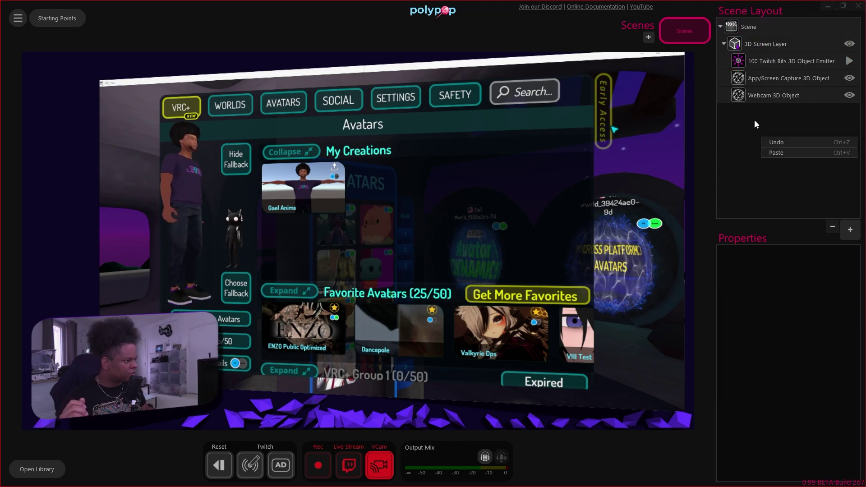
pyautogui.click(778, 153)
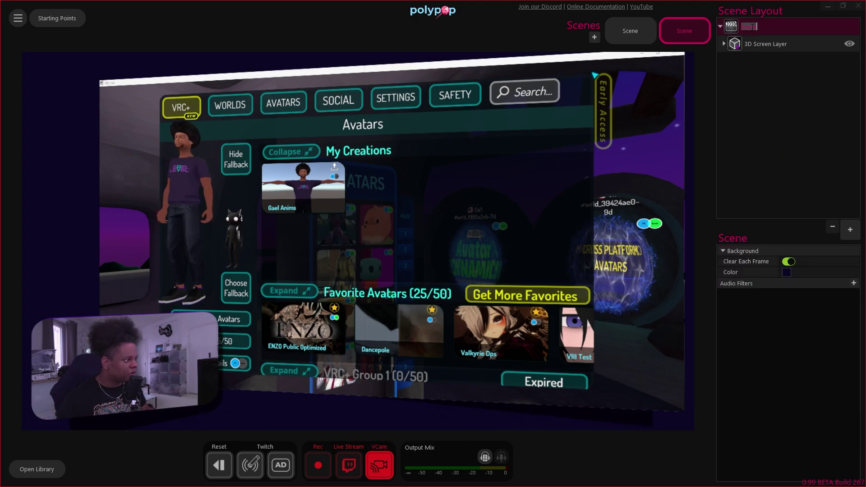
pyautogui.write('2')
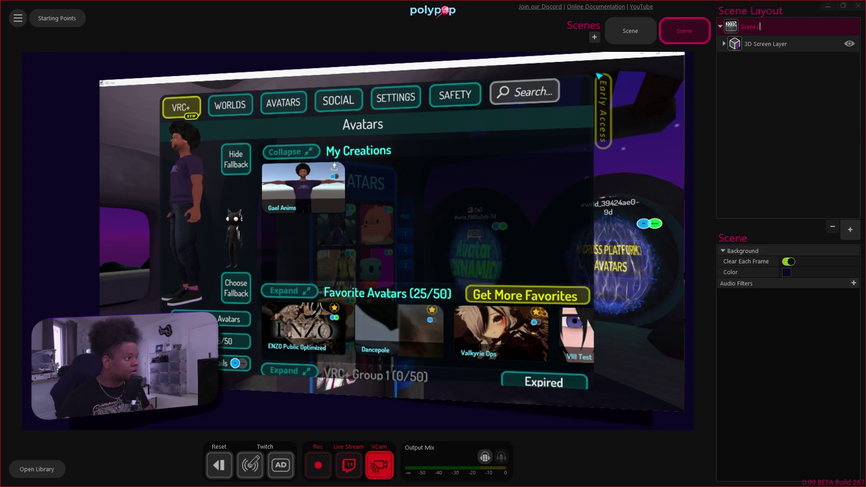
# In Scene2, enlarge the webcam to fill most of the frame and place the VRChat capture small and angled at its upper right
pyautogui.click(724, 44)
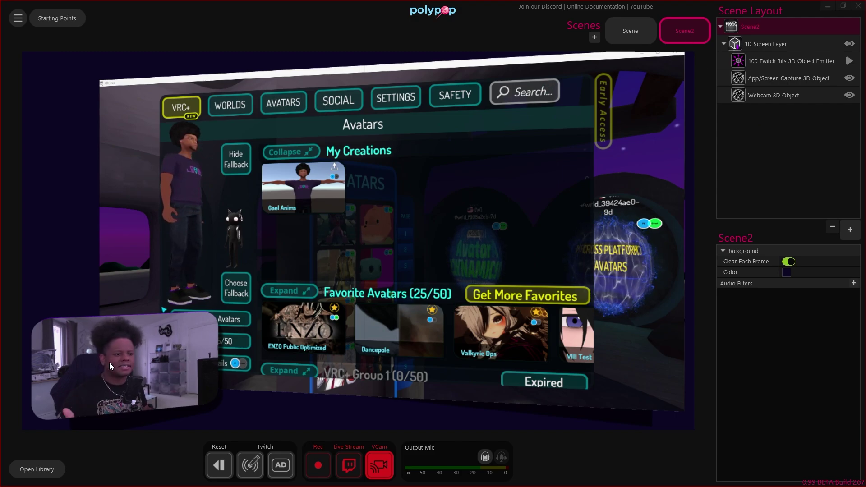
pyautogui.moveTo(108, 363); pyautogui.dragTo(226, 218)
pyautogui.scroll(-1, 794, 411)
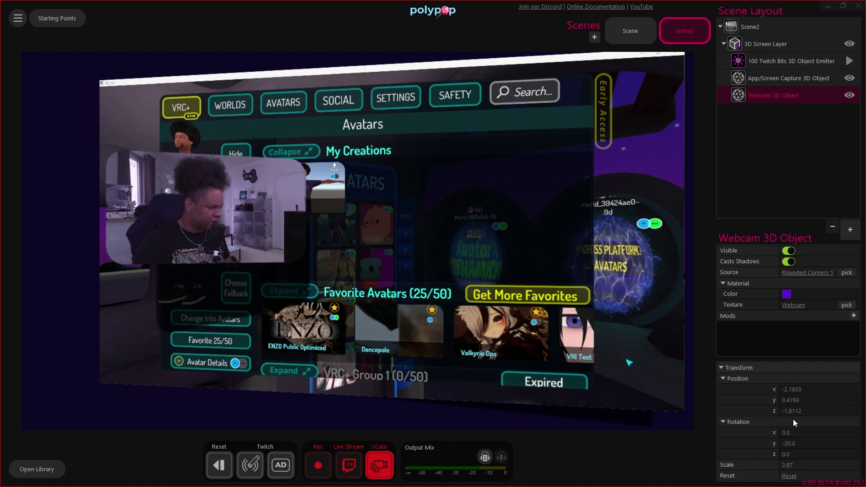
pyautogui.moveTo(814, 399)
pyautogui.mouseDown()
pyautogui.moveTo(824, 399)
pyautogui.moveTo(803, 409)
pyautogui.mouseUp()
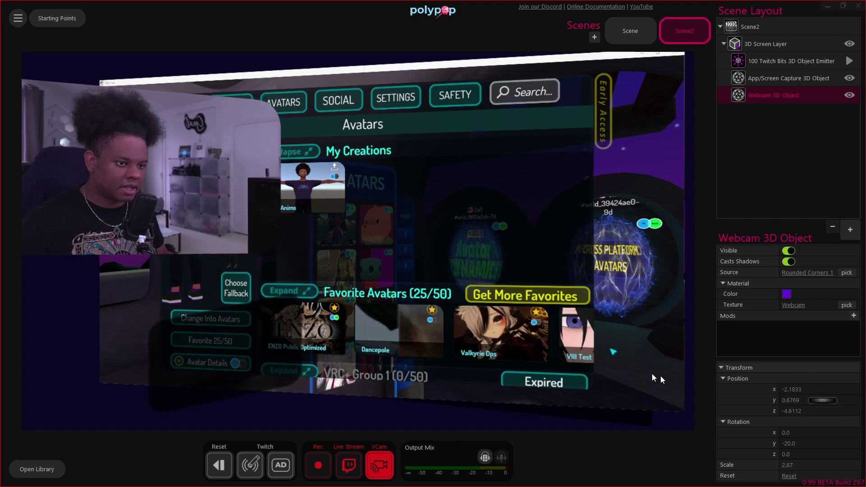
pyautogui.moveTo(121, 226); pyautogui.dragTo(291, 240)
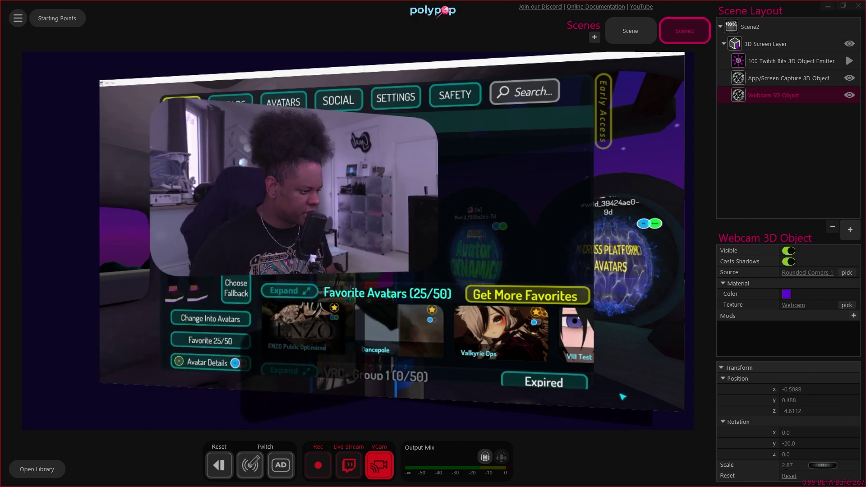
pyautogui.moveTo(821, 466); pyautogui.dragTo(835, 466)
pyautogui.click(635, 110)
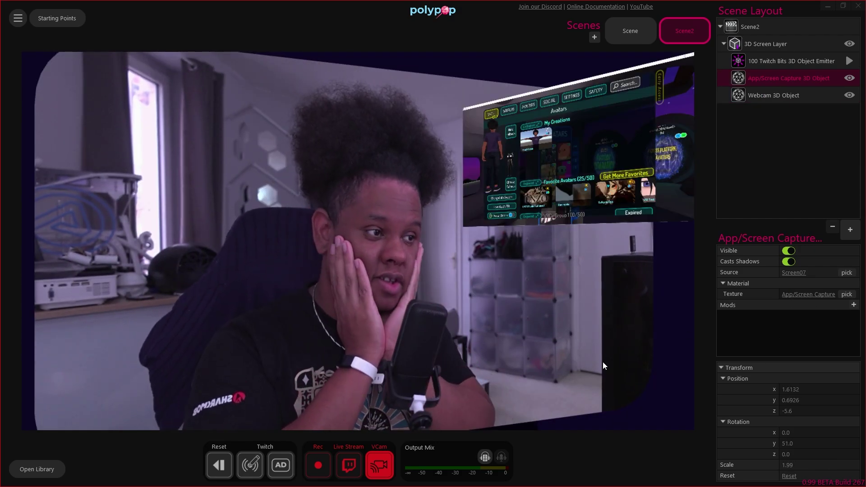
# Set the initial velocity of Scene2's Twitch bits emitter to 0 and emit a test burst
pyautogui.click(792, 61)
pyautogui.scroll(3, 741, 336)
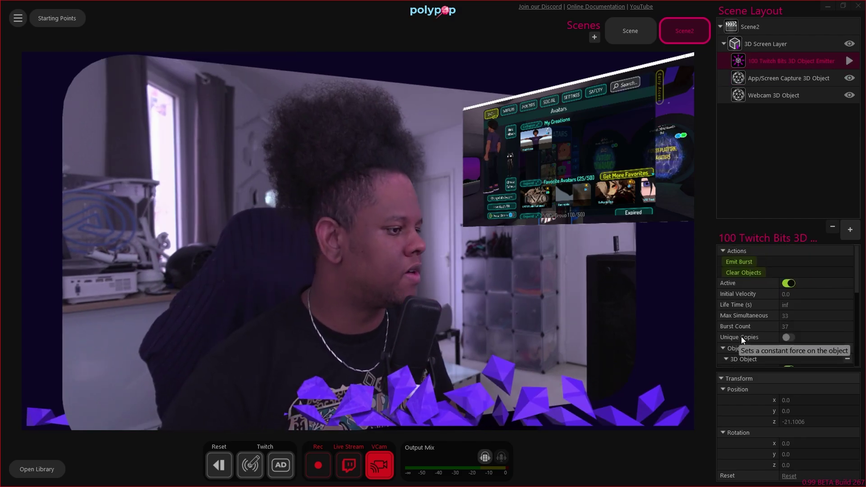
pyautogui.click(734, 262)
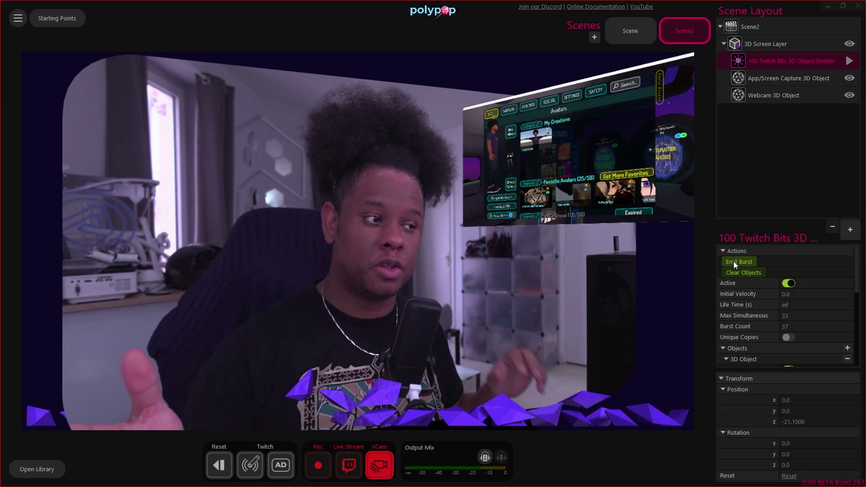
# Switch between Scene and Scene2 to compare the two layouts, ending on Scene
pyautogui.click(635, 35)
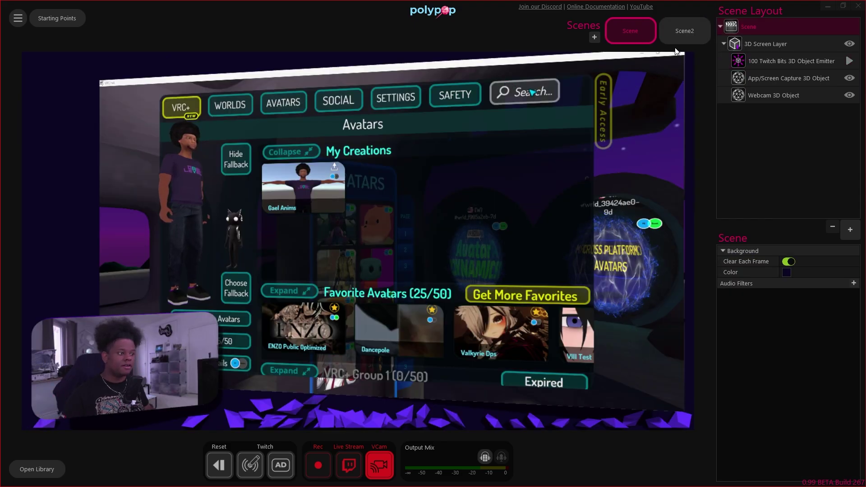
pyautogui.click(679, 34)
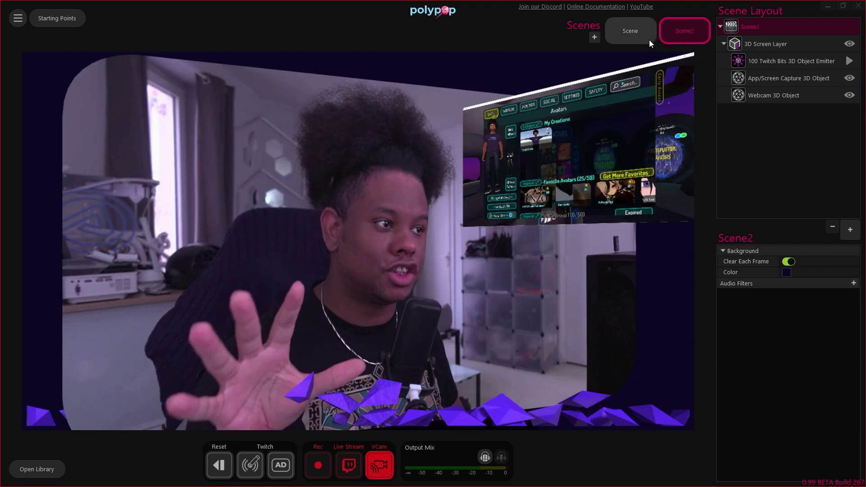
pyautogui.click(629, 34)
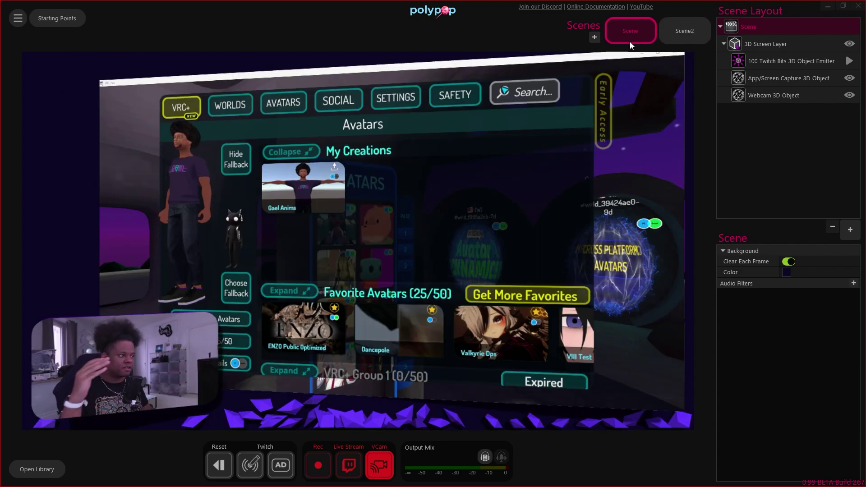
# Add a Transition element for switching between the scenes
pyautogui.click(850, 230)
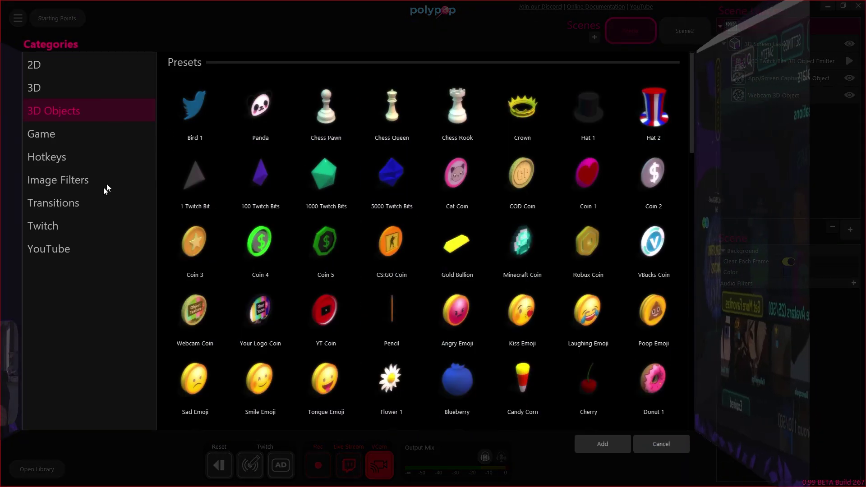
pyautogui.click(72, 204)
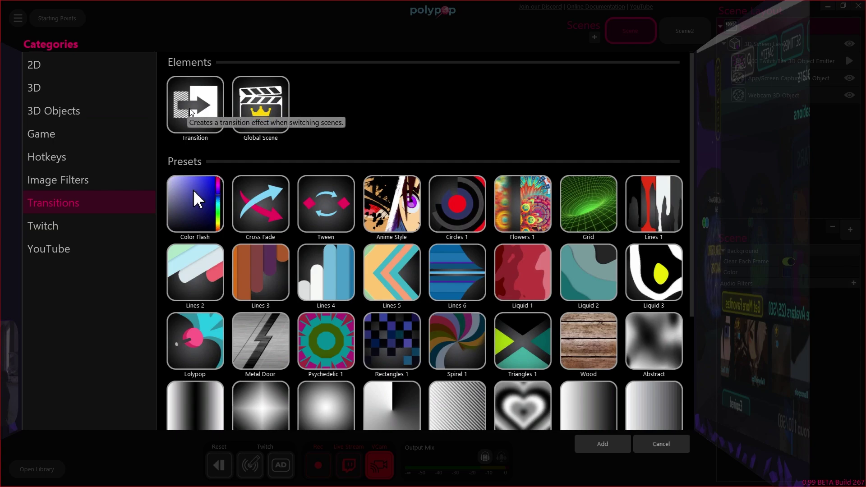
pyautogui.click(190, 112)
pyautogui.click(604, 443)
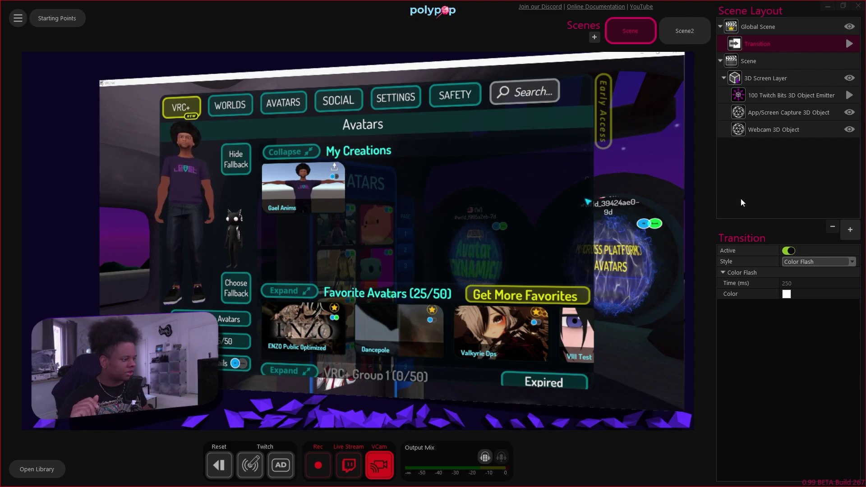
# Set the transition style to Tween and preview it by switching to Scene2 and back to Scene
pyautogui.click(820, 261)
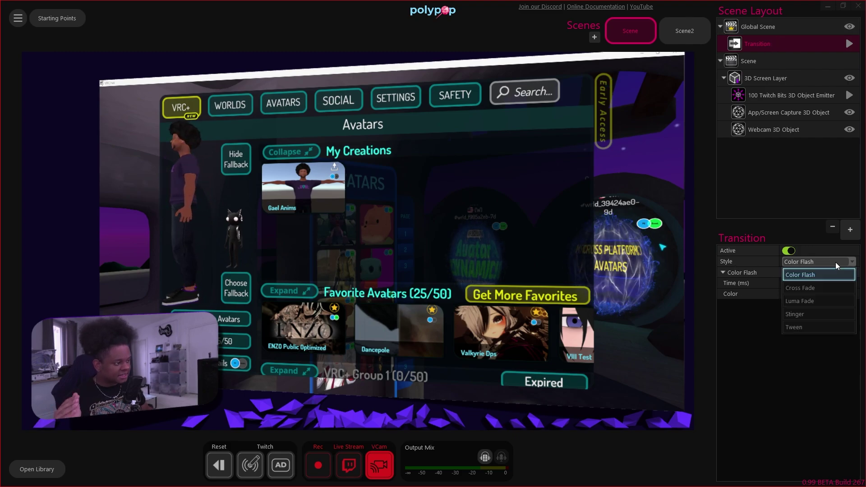
pyautogui.click(808, 327)
pyautogui.click(812, 260)
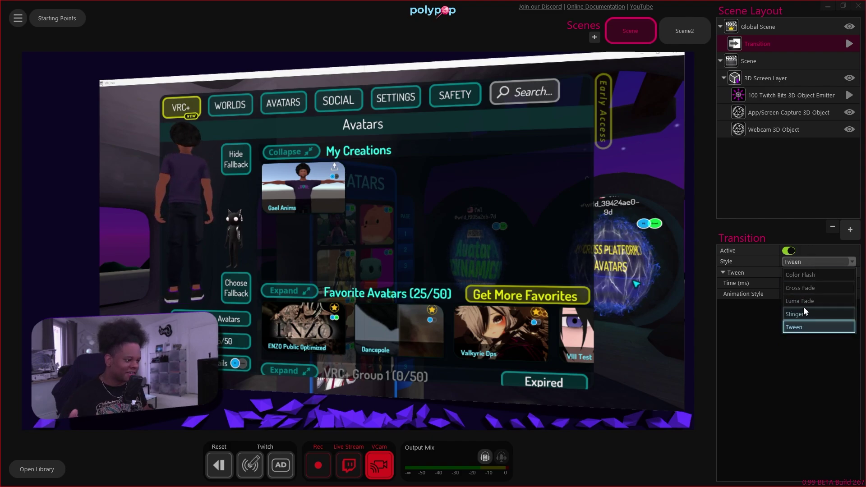
pyautogui.click(798, 263)
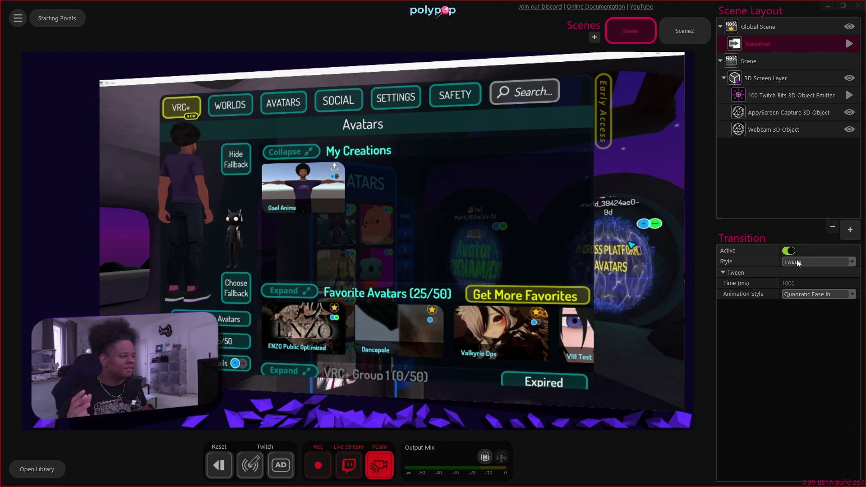
pyautogui.click(677, 24)
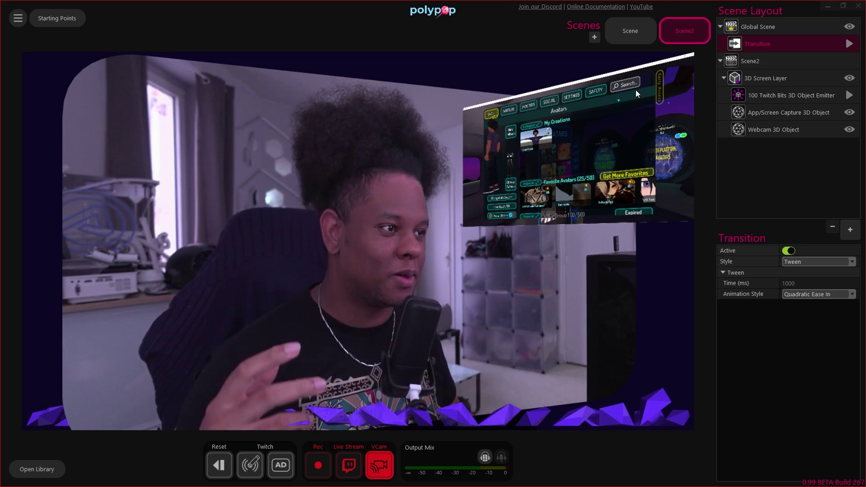
pyautogui.click(630, 31)
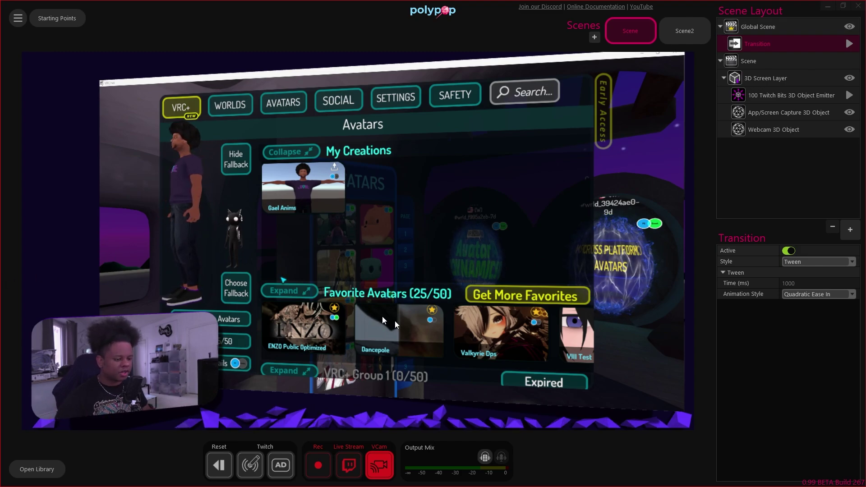
# Review the live stream settings, including the output resolution preferences and the available streaming services, keeping Twitch selected
pyautogui.click(359, 475)
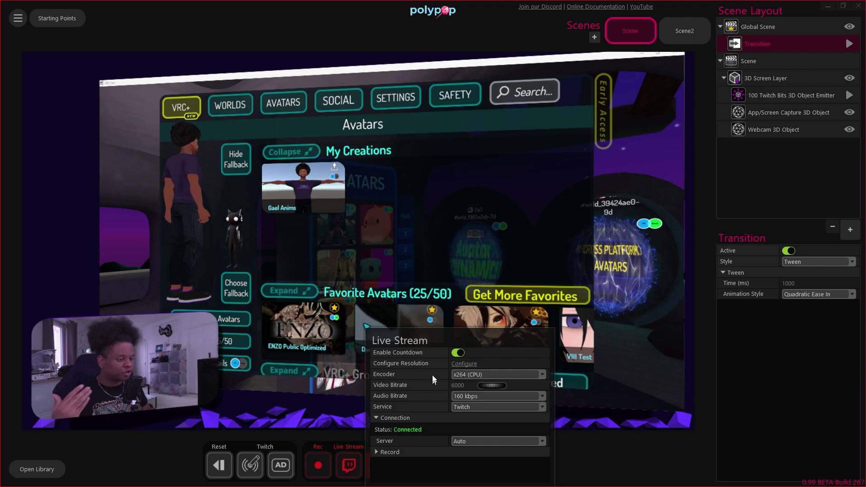
pyautogui.click(465, 364)
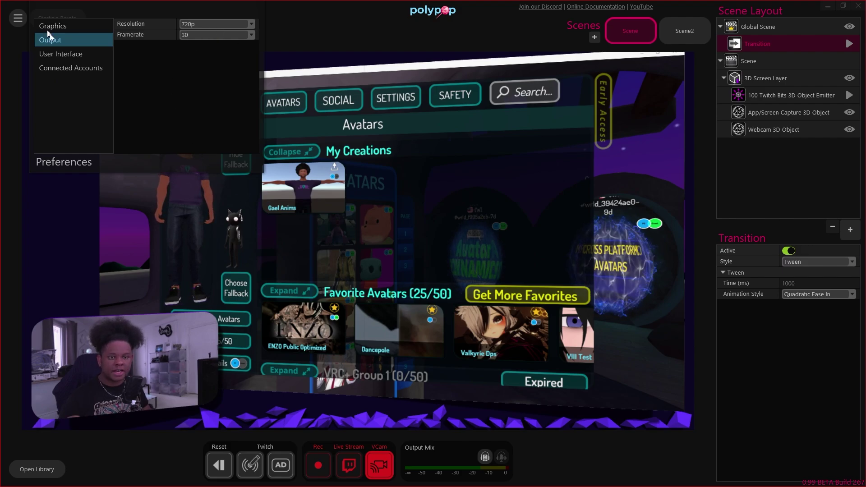
pyautogui.click(370, 414)
pyautogui.click(359, 474)
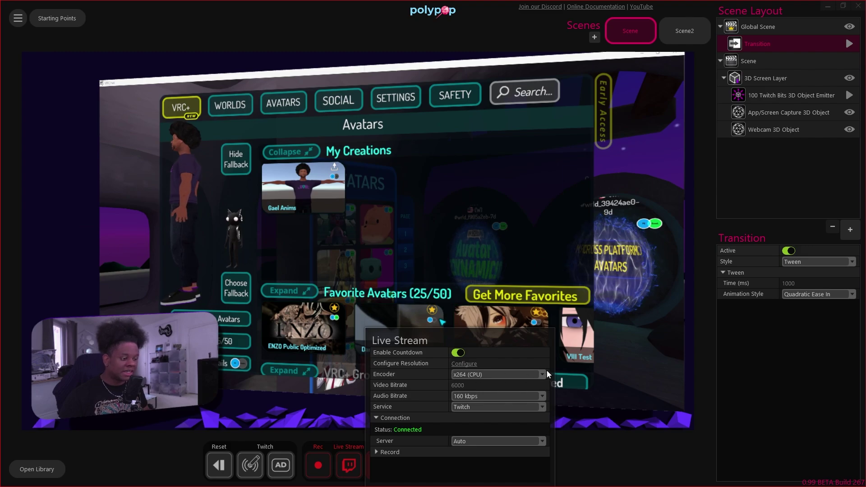
pyautogui.moveTo(469, 383)
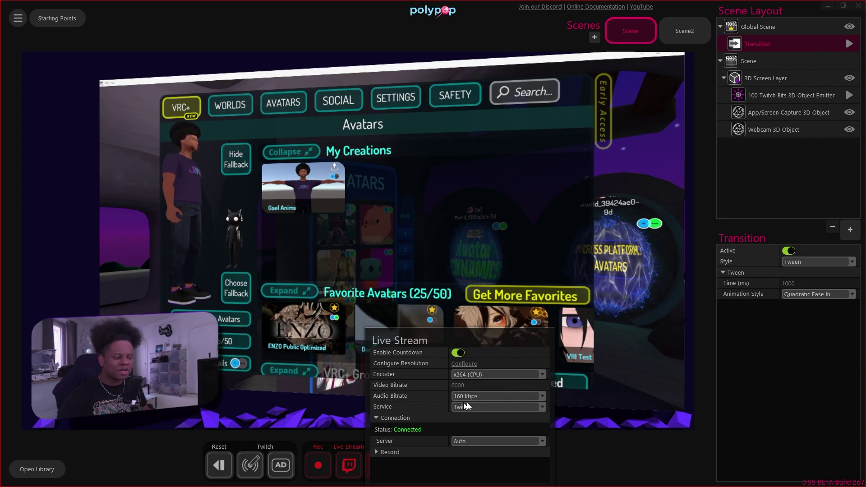
pyautogui.click(542, 407)
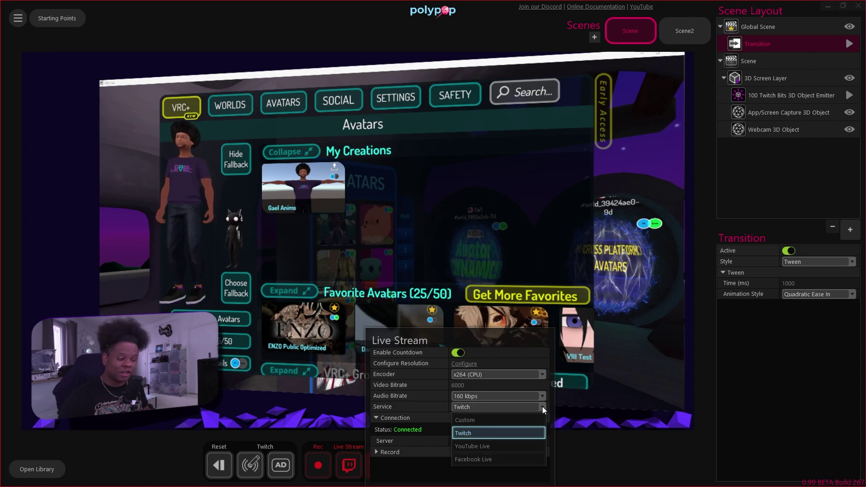
pyautogui.click(542, 407)
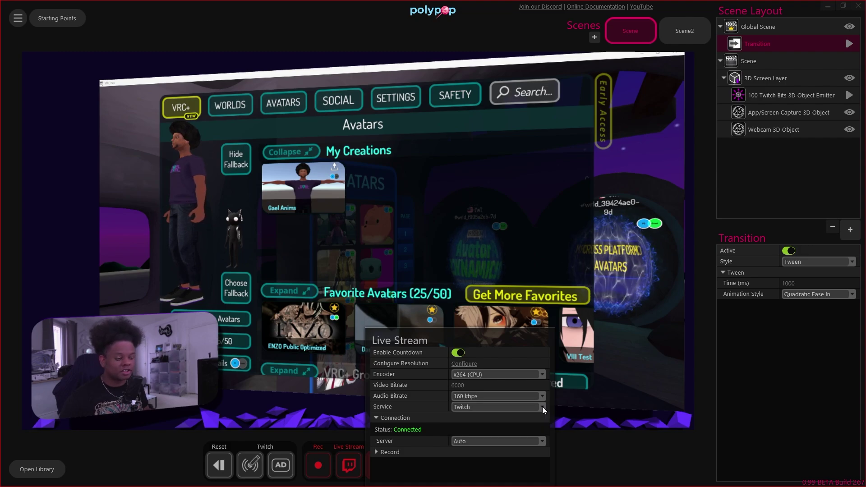
# Examine the live stream's recording options and switch to Scene2
pyautogui.click(377, 452)
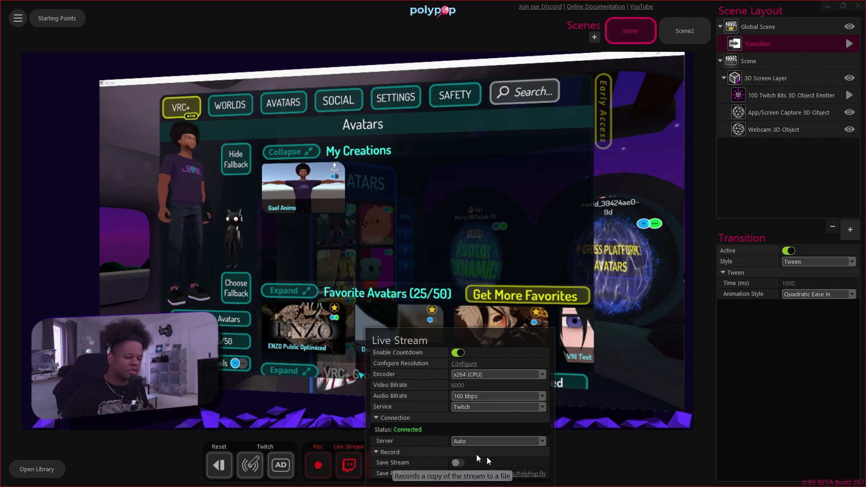
pyautogui.click(675, 35)
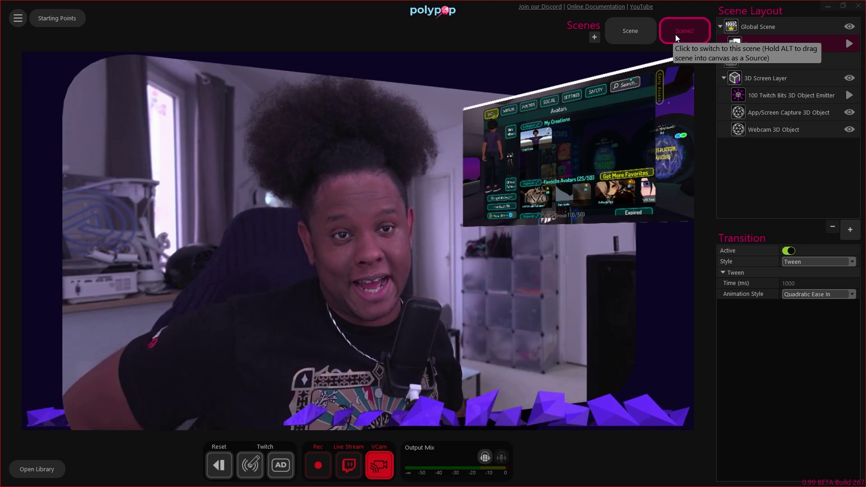
# Review the option to package the show as a PolyPop file, leaving it without saving
pyautogui.click(18, 18)
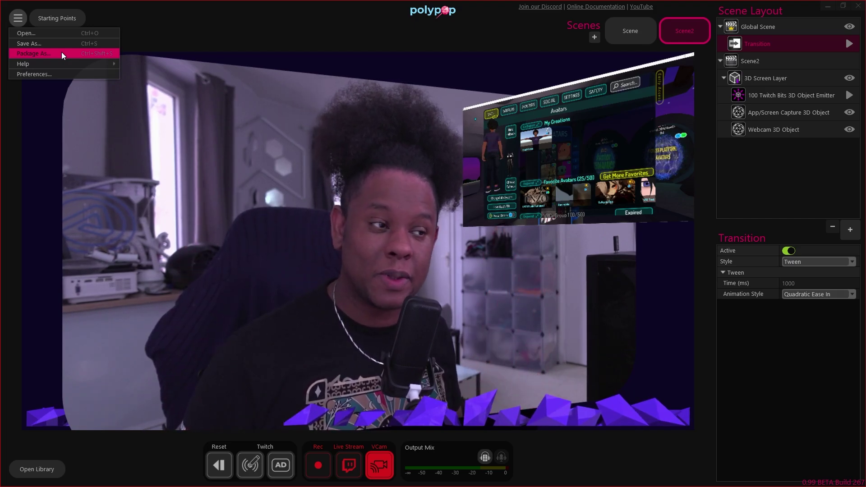
pyautogui.click(25, 52)
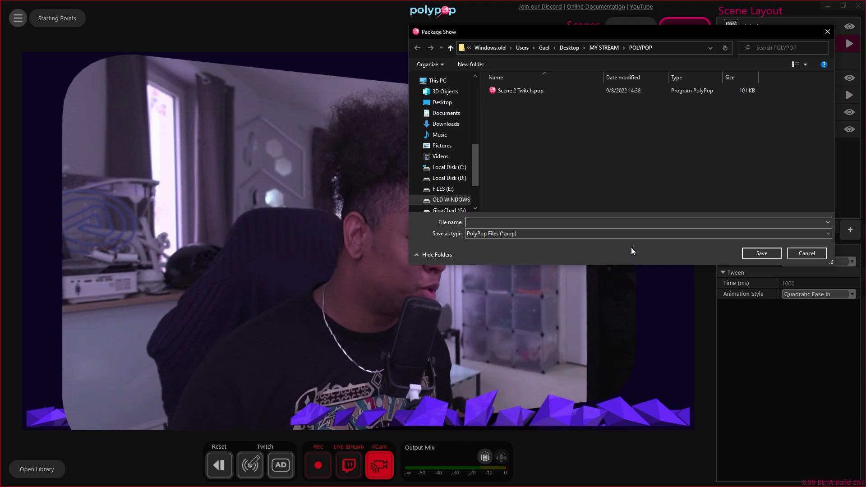
pyautogui.click(795, 256)
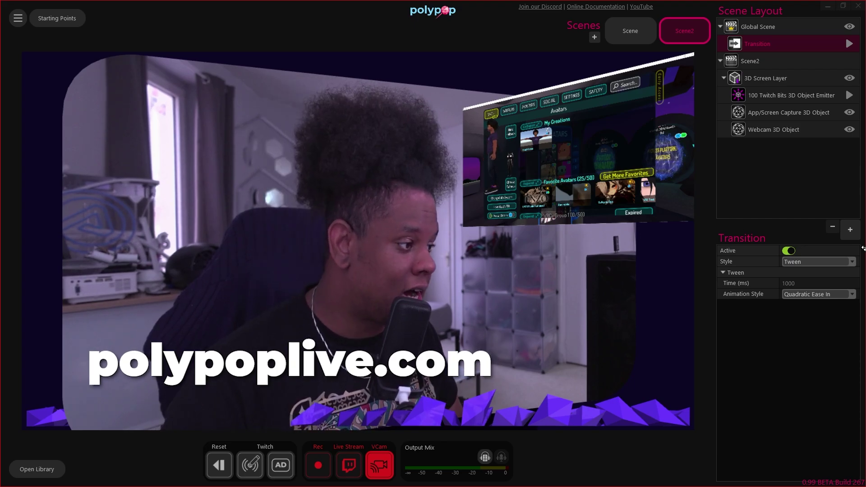
# Browse the element library's 3D, 2D, Game, Image Filters, Transitions and Twitch categories without adding anything
pyautogui.click(851, 231)
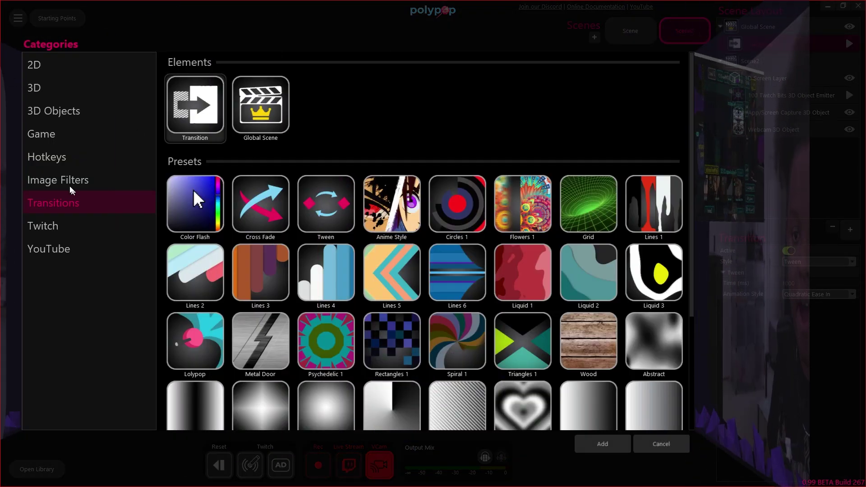
pyautogui.click(36, 88)
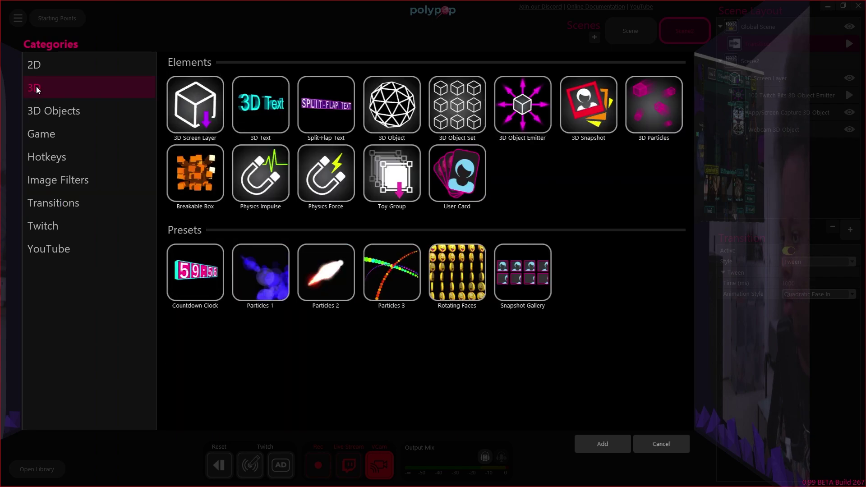
pyautogui.click(47, 68)
pyautogui.click(60, 126)
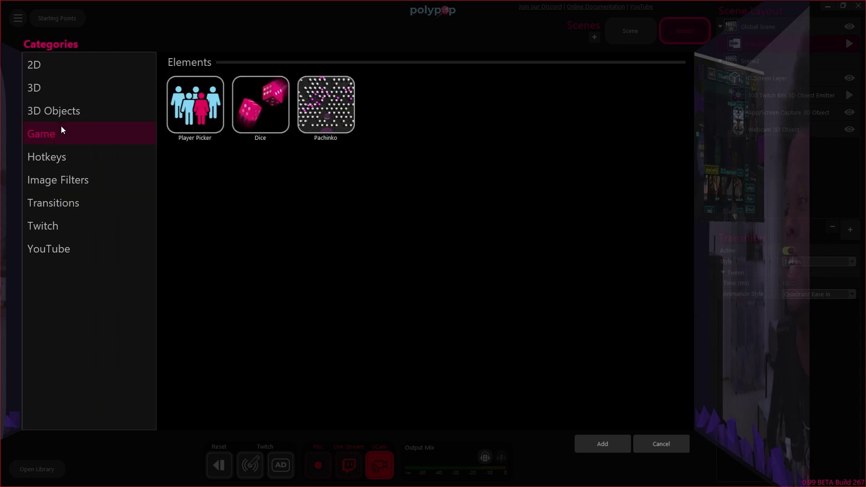
pyautogui.click(52, 177)
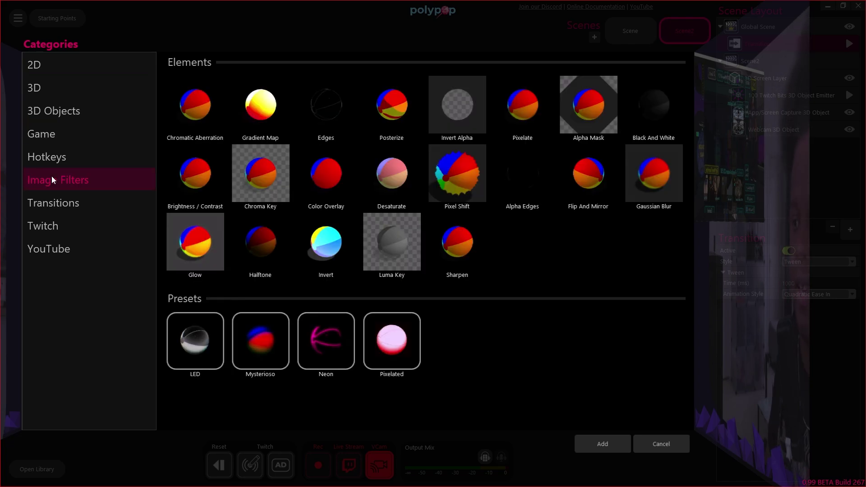
pyautogui.click(52, 204)
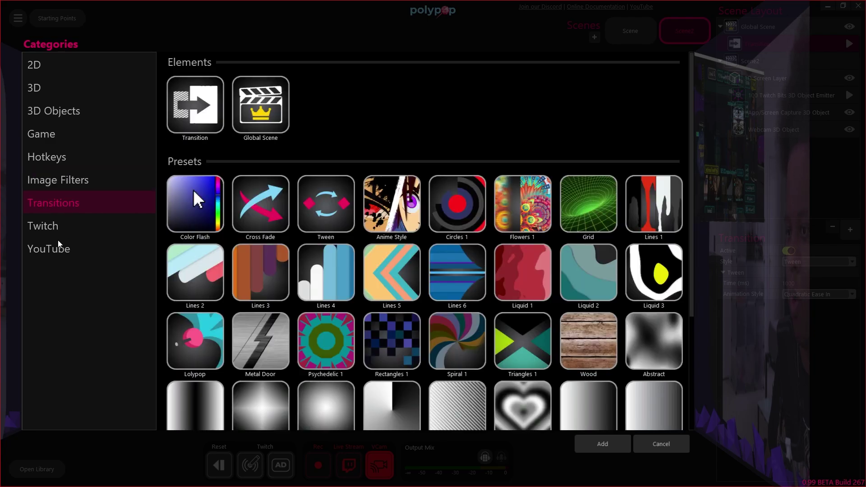
pyautogui.scroll(-3, 290, 249)
pyautogui.click(40, 224)
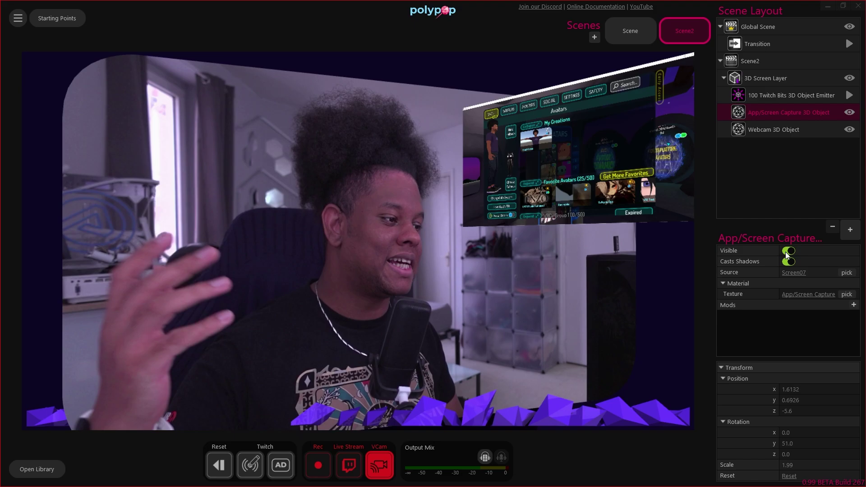
# Hide the App/Screen Capture 3D Object in Scene2 and set the Webcam 3D Object's Y rotation to about -1436
pyautogui.click(788, 251)
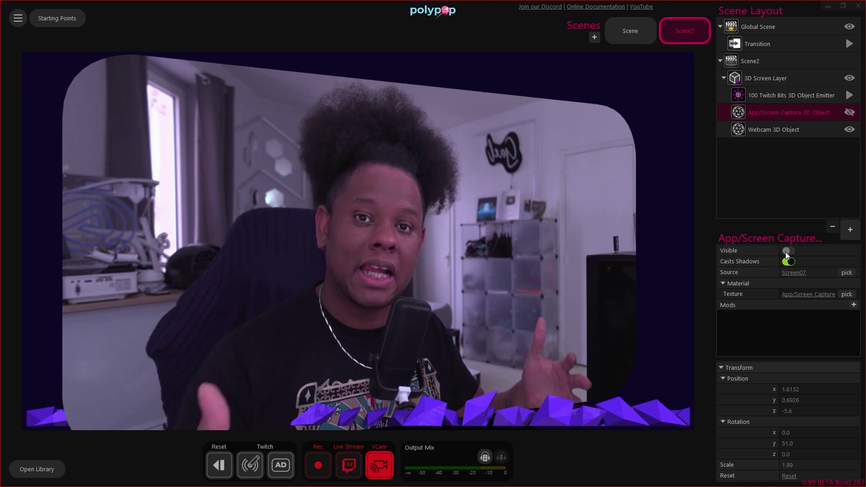
pyautogui.click(774, 129)
pyautogui.moveTo(822, 443); pyautogui.dragTo(860, 461)
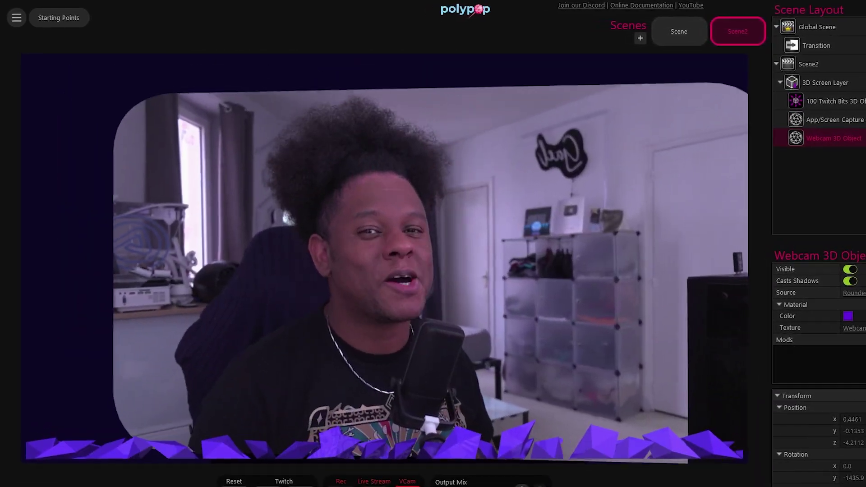